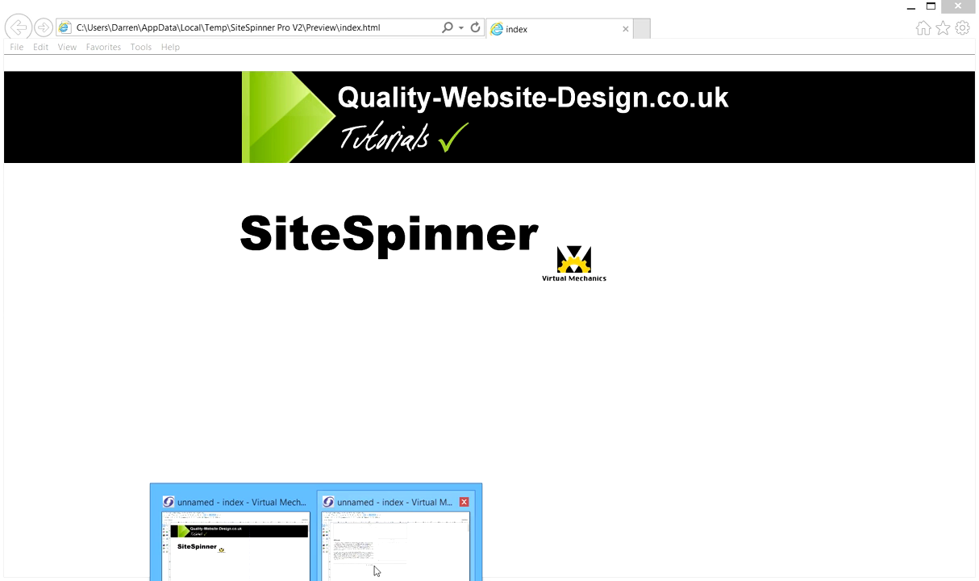
Switch to the second SiteSpinner project and open the geometry settings of the missing image beside the Welcome text
left_click(374, 571)
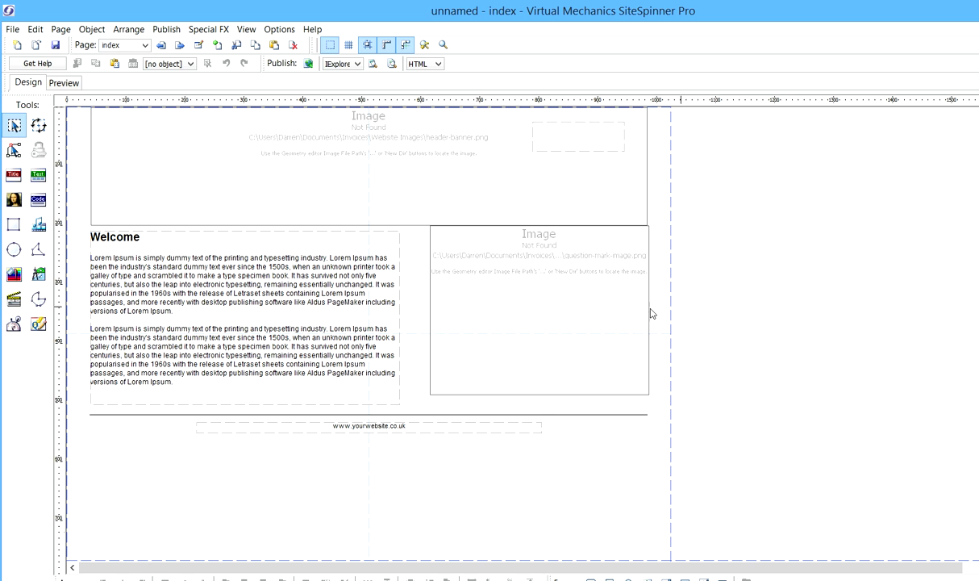
left_click(566, 302)
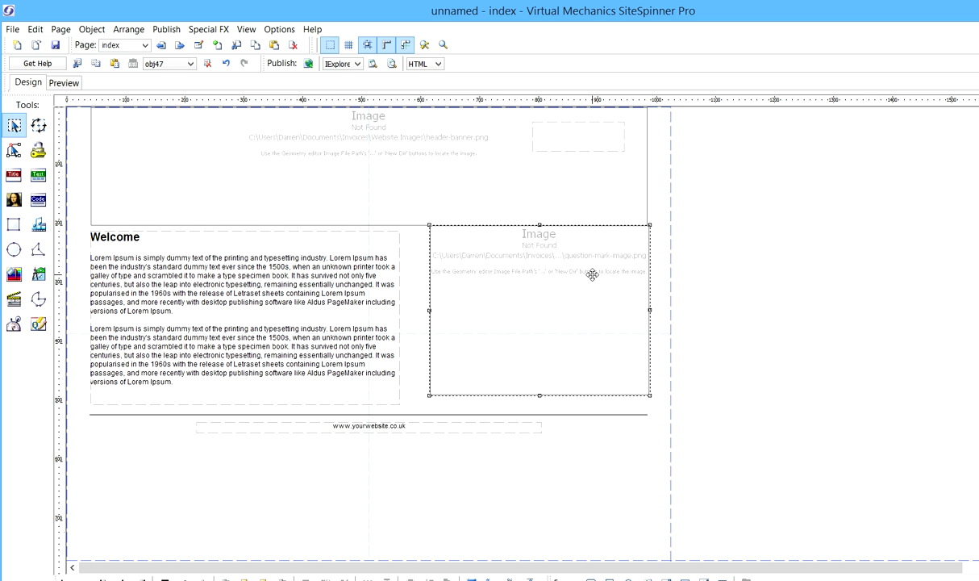
left_click(95, 32)
left_click(144, 270)
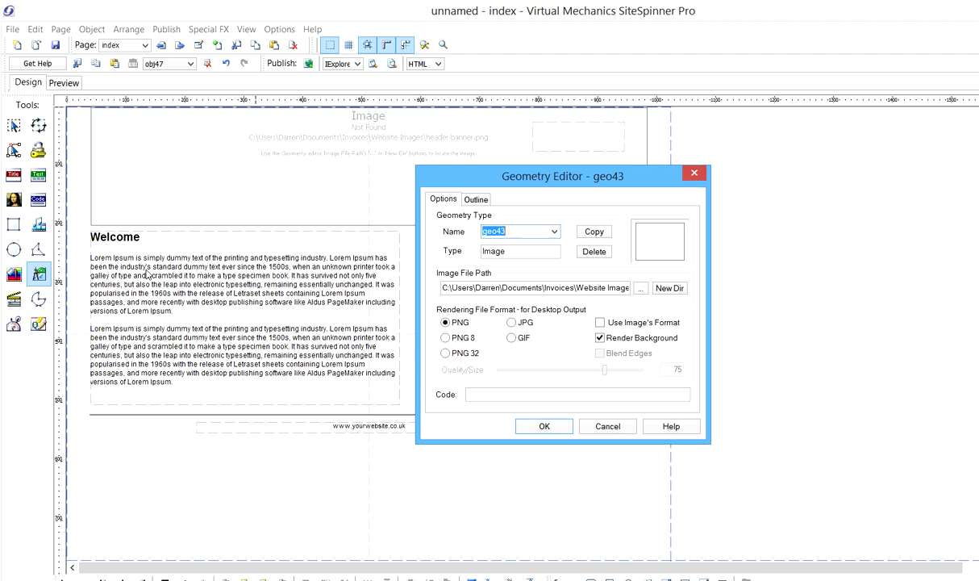
left_click(471, 200)
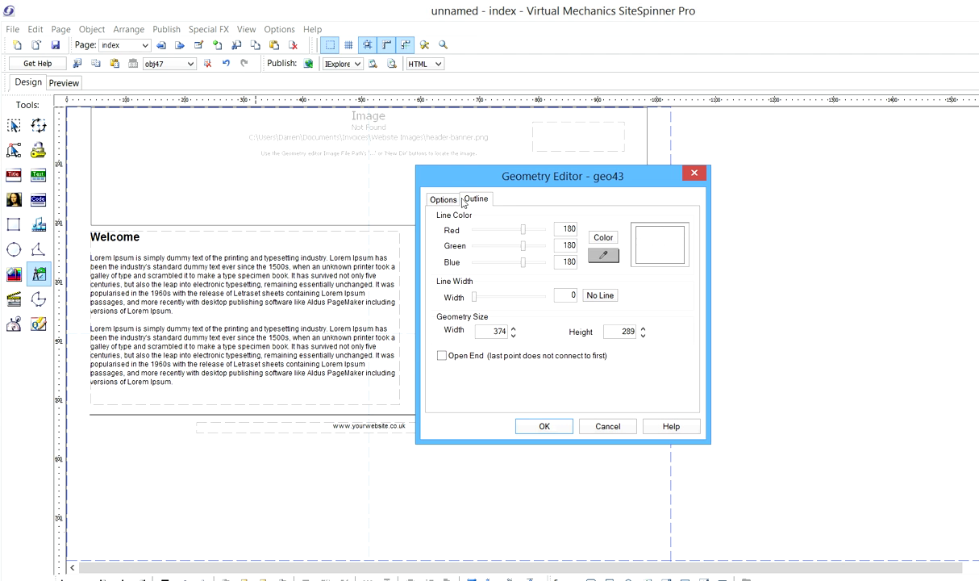
left_click(442, 200)
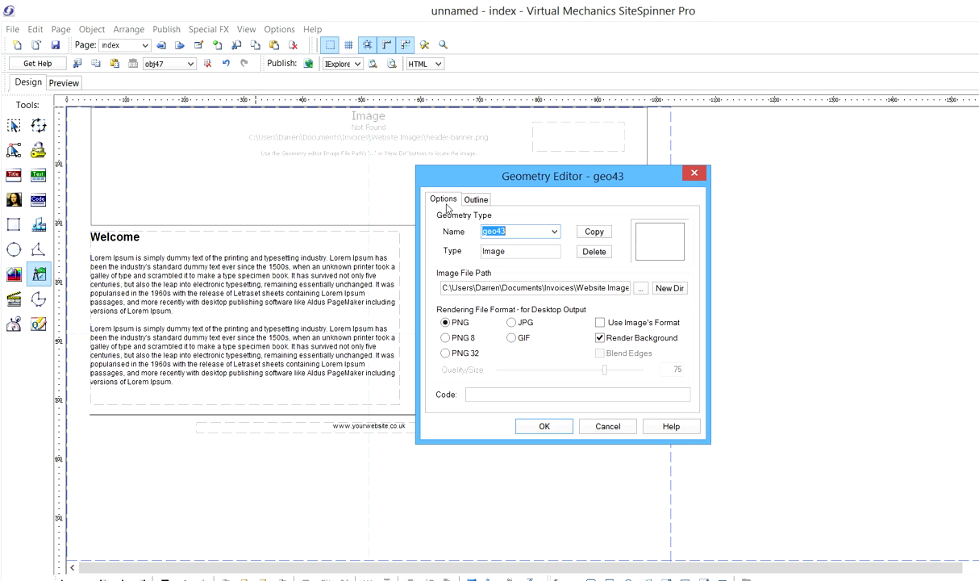
Change the image directory for the whole project to Documents\Website Images, picking header-banner as the file, and apply it
left_click(669, 288)
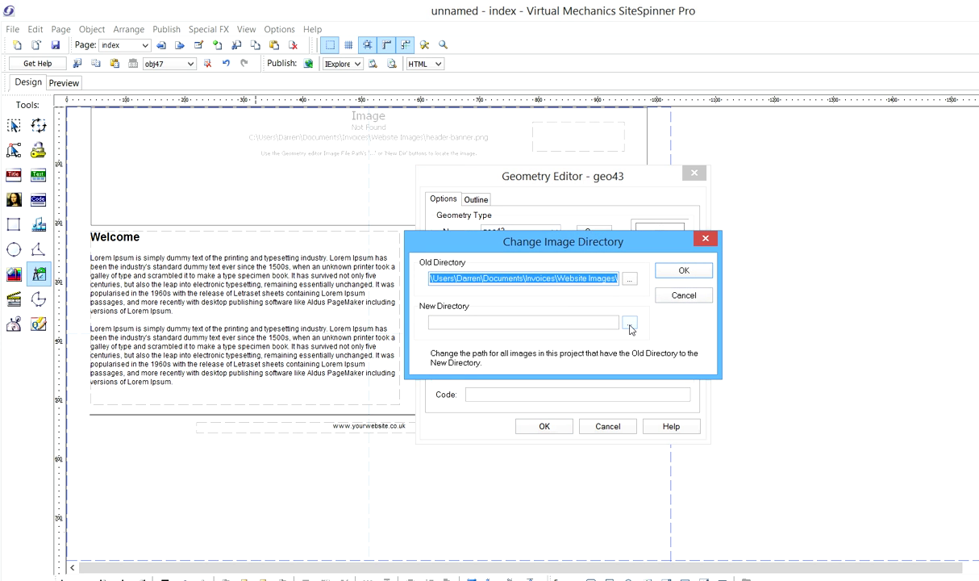
left_click(630, 326)
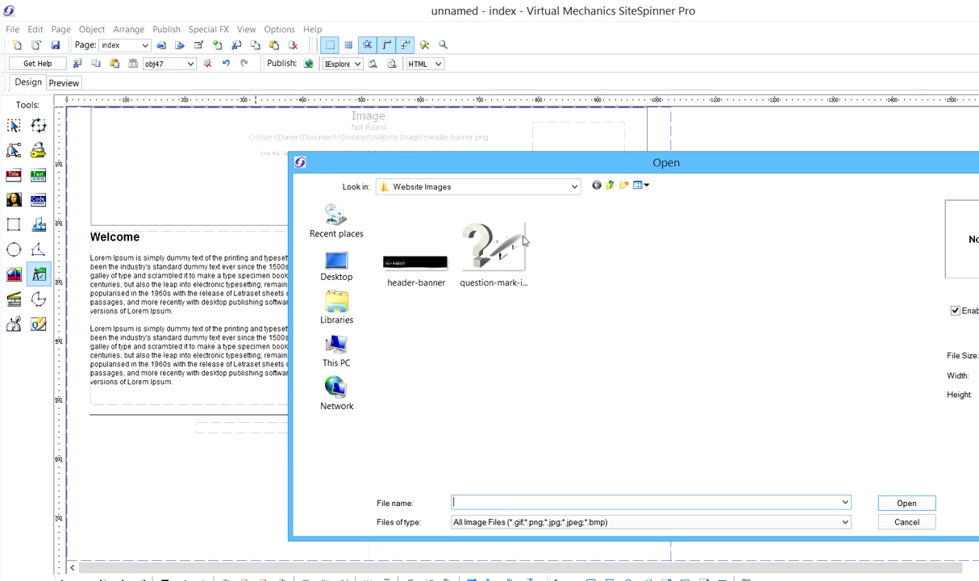
left_click(611, 186)
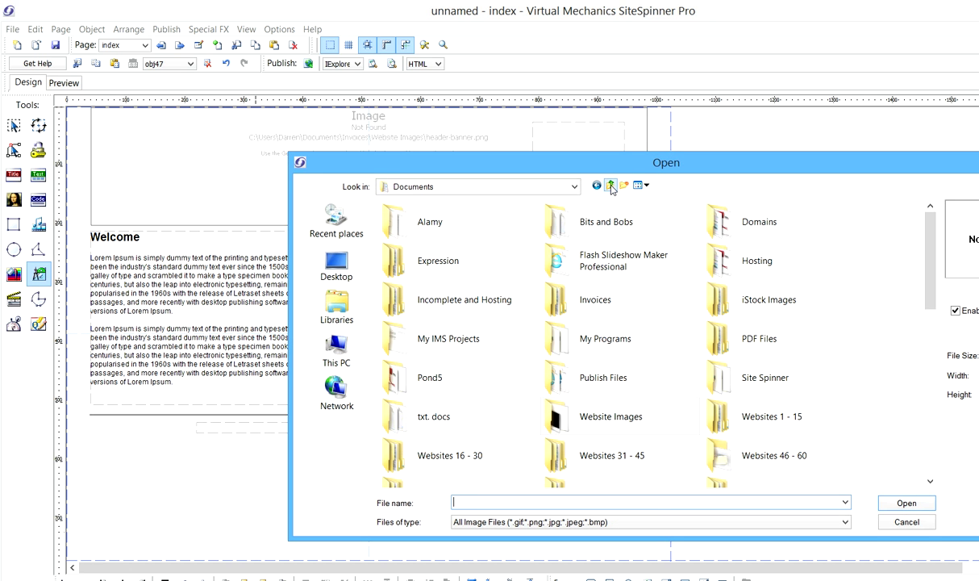
double_click(661, 421)
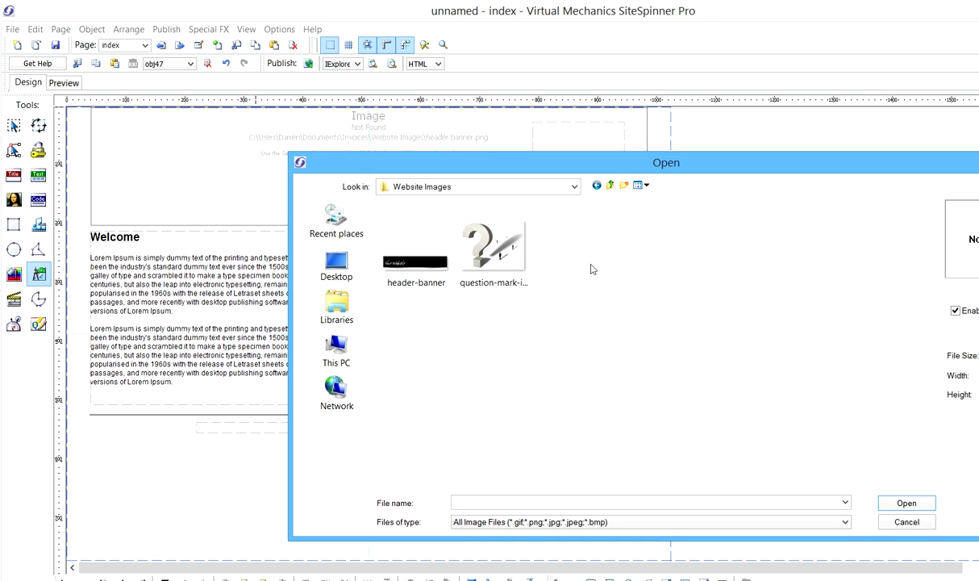
left_click(433, 269)
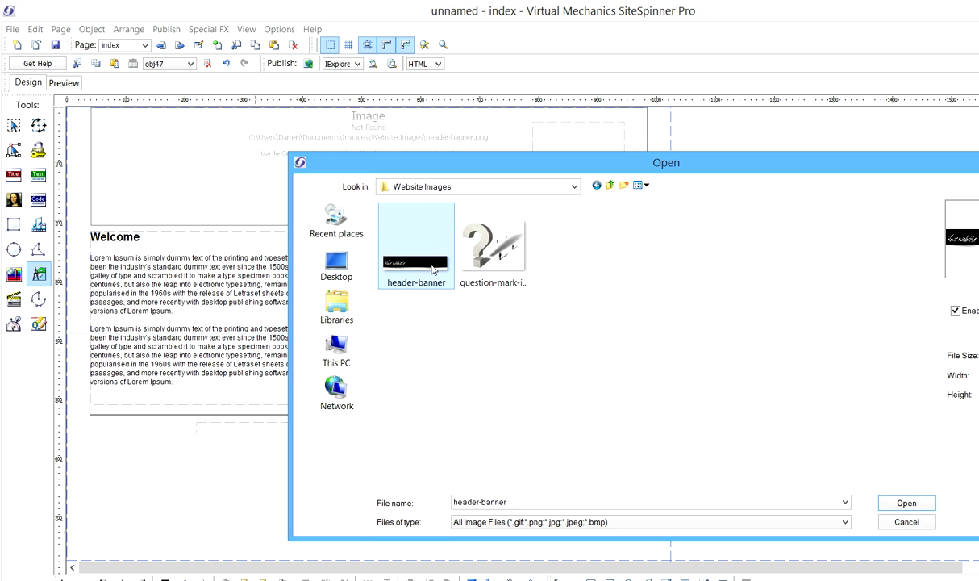
left_click(907, 506)
left_click(700, 279)
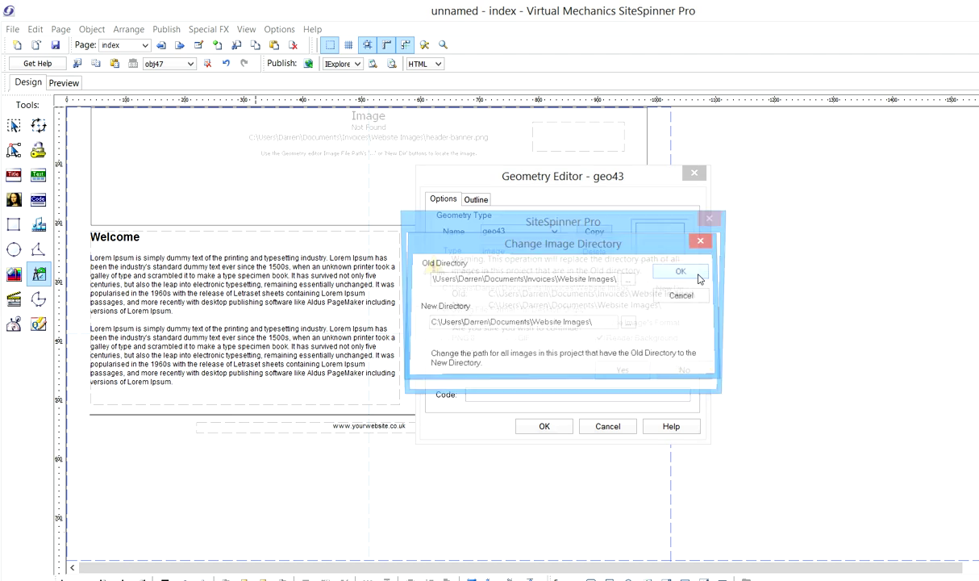
left_click(641, 379)
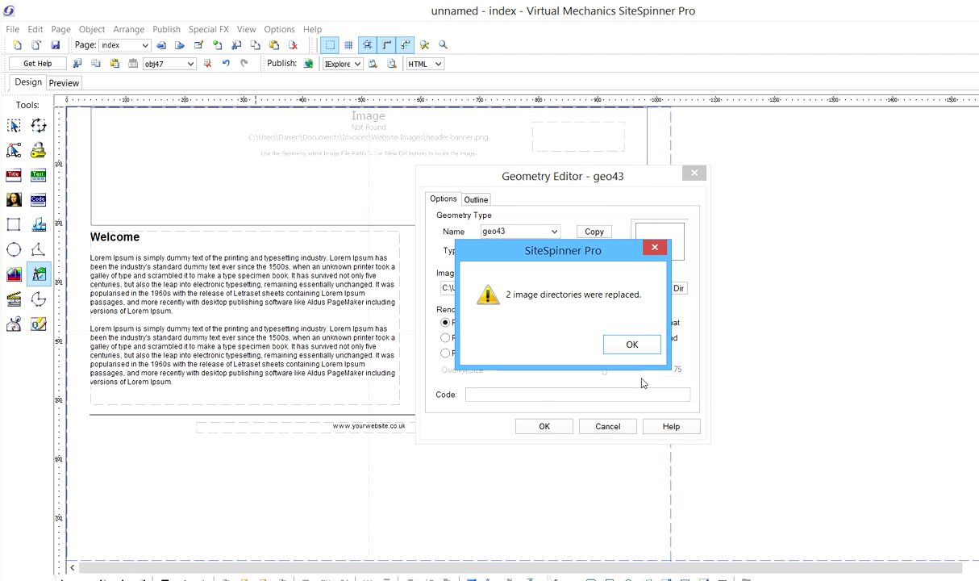
left_click(632, 346)
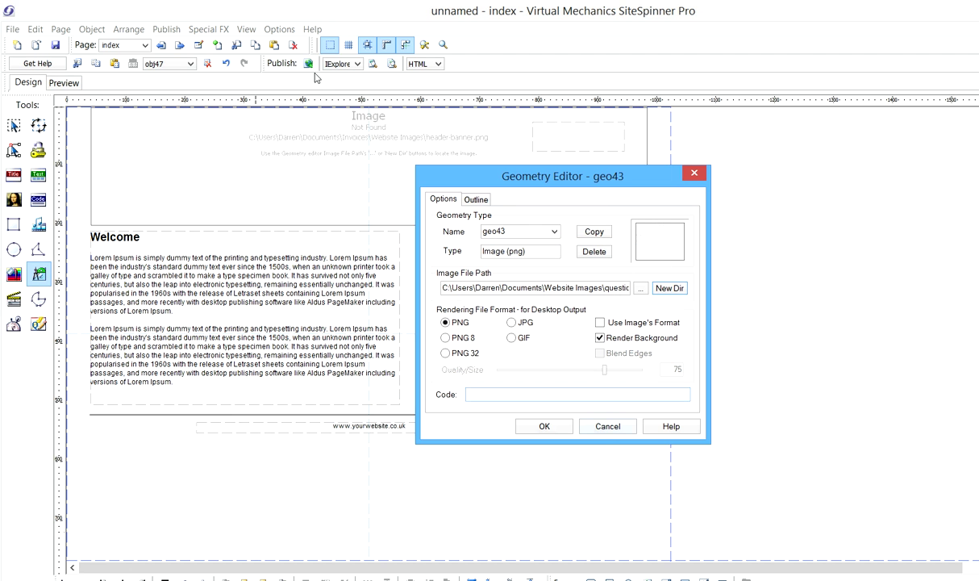
left_click(559, 427)
left_click(757, 164)
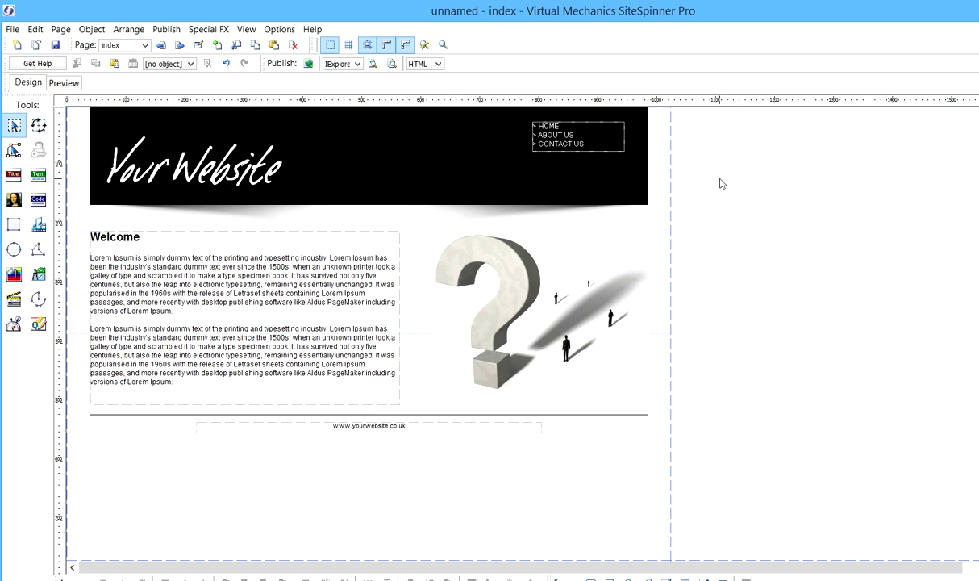
In the Welcome text block, replace everything from midway through "desktop publishing" to the end with random placeholder characters
double_click(260, 286)
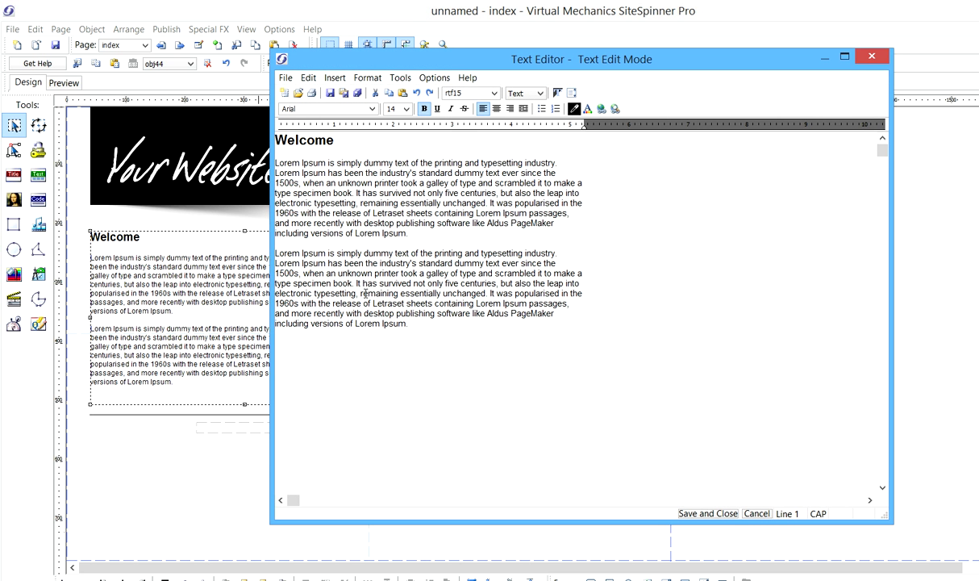
left_click_drag(409, 324, 378, 224)
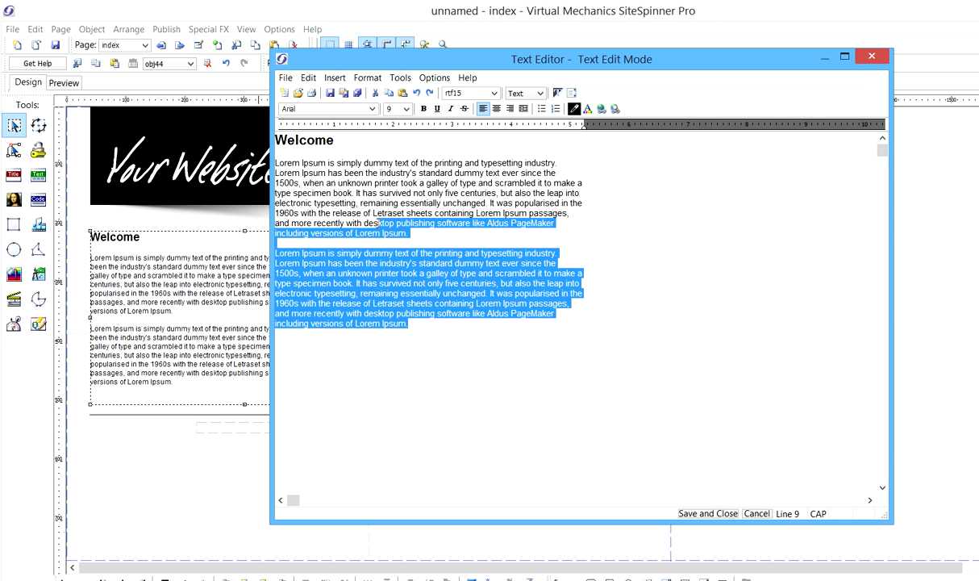
type("l9l-9l9")
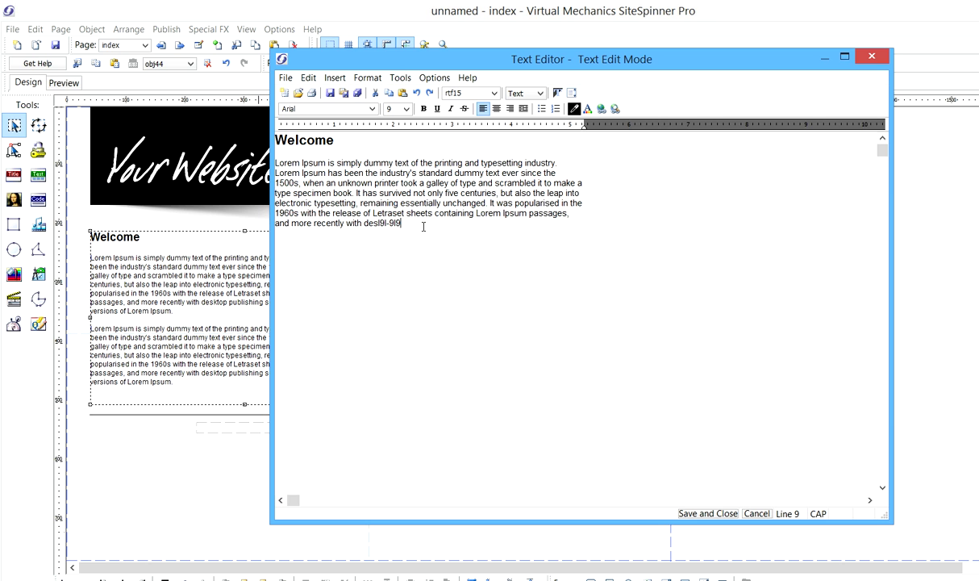
type(" lU0LU")
Color the Welcome text blue from "essentially unchanged" to the end
left_click(428, 202, "shift")
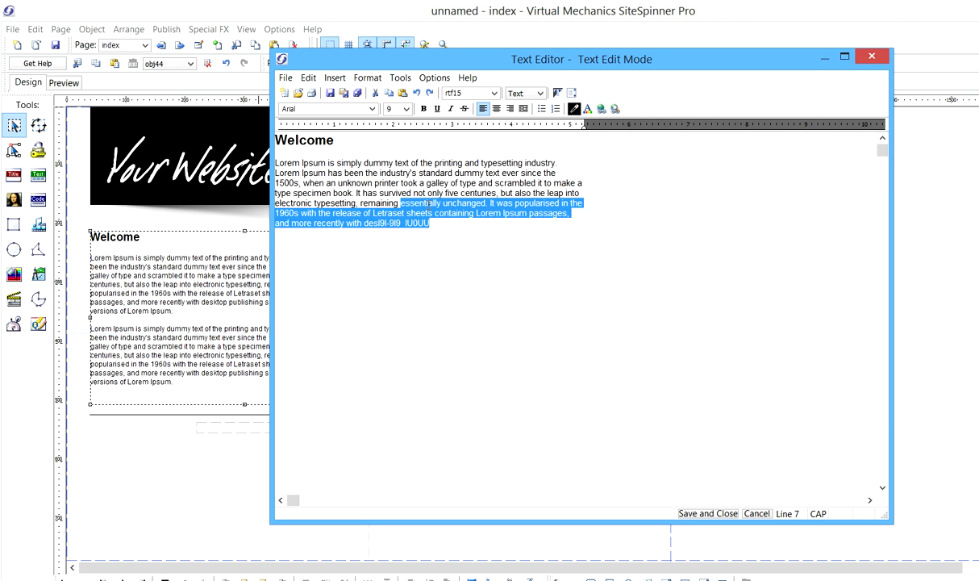
left_click(588, 110)
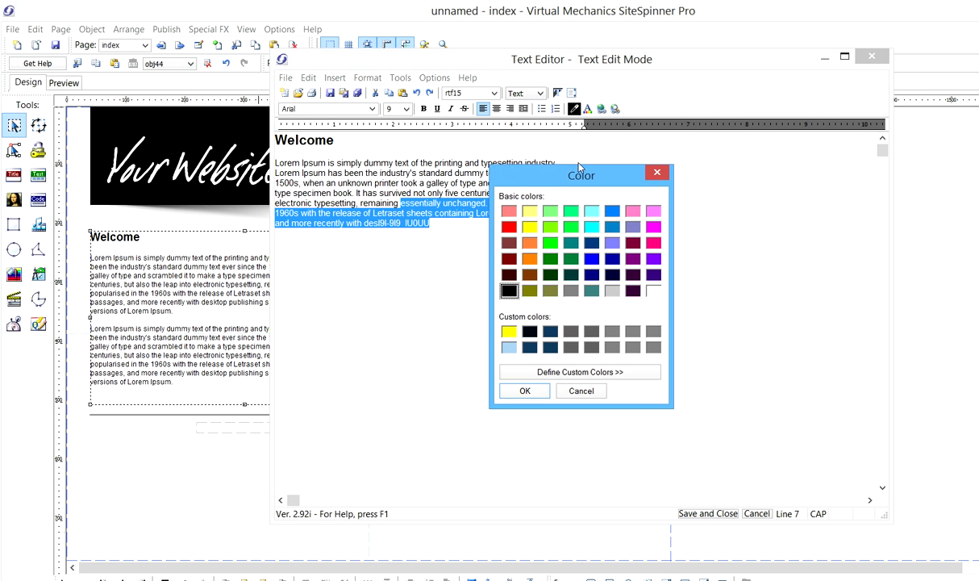
left_click(592, 260)
left_click(525, 391)
Set the font size to 10 for the text from "survived not only five centuries" to the end
left_click_drag(430, 224, 380, 193)
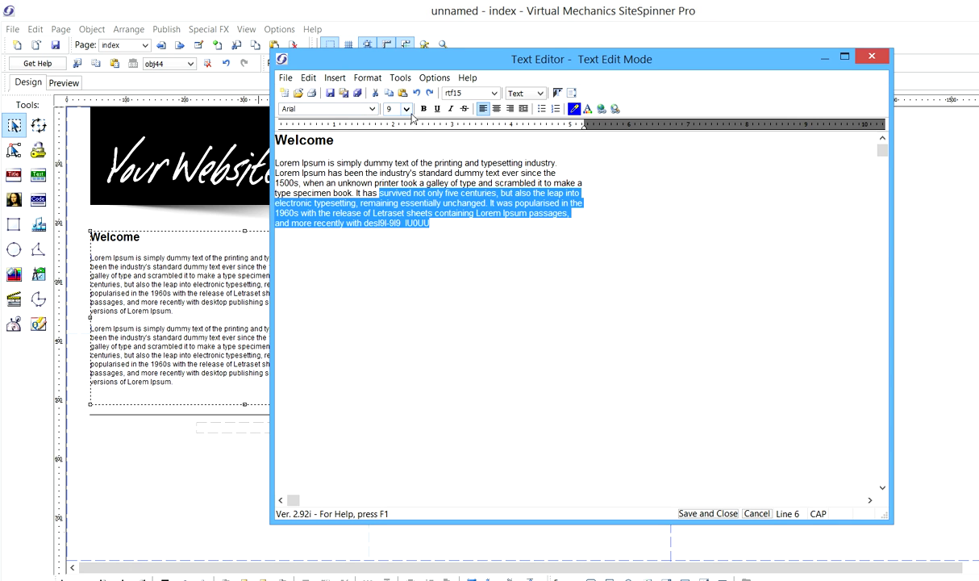
left_click(394, 110)
left_click(390, 162)
left_click(405, 109)
left_click(395, 139)
Try the Arial Black font on the passage starting at "survived not only five centuries"
left_click(372, 109)
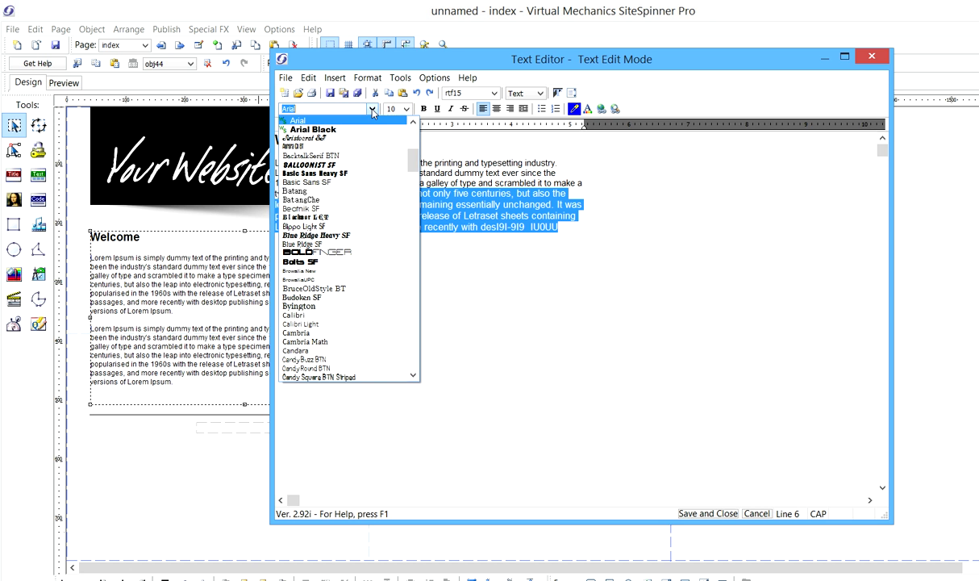
left_click(311, 129)
left_click(427, 289)
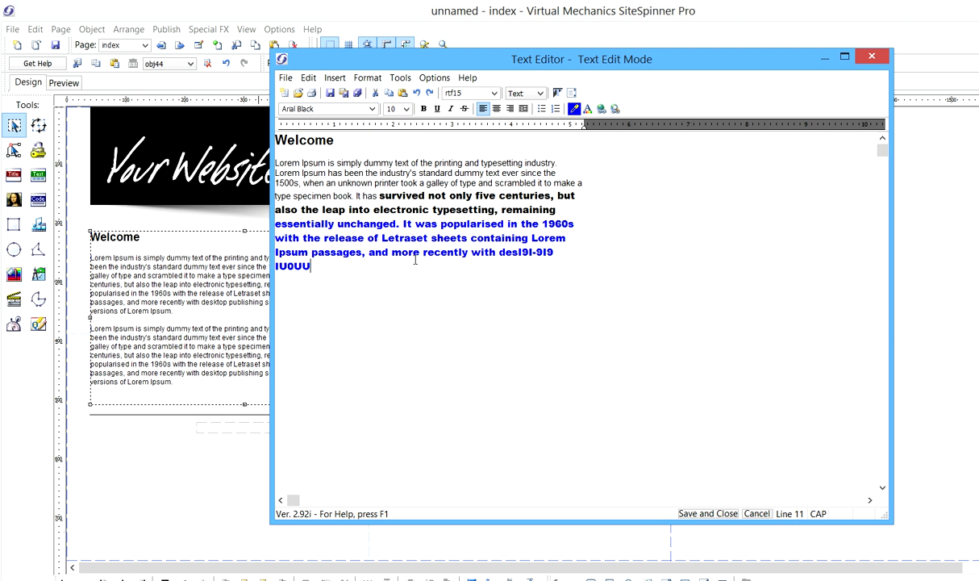
Return the last part of the Welcome text to the Arial font
left_click_drag(425, 293, 416, 182)
left_click(372, 109)
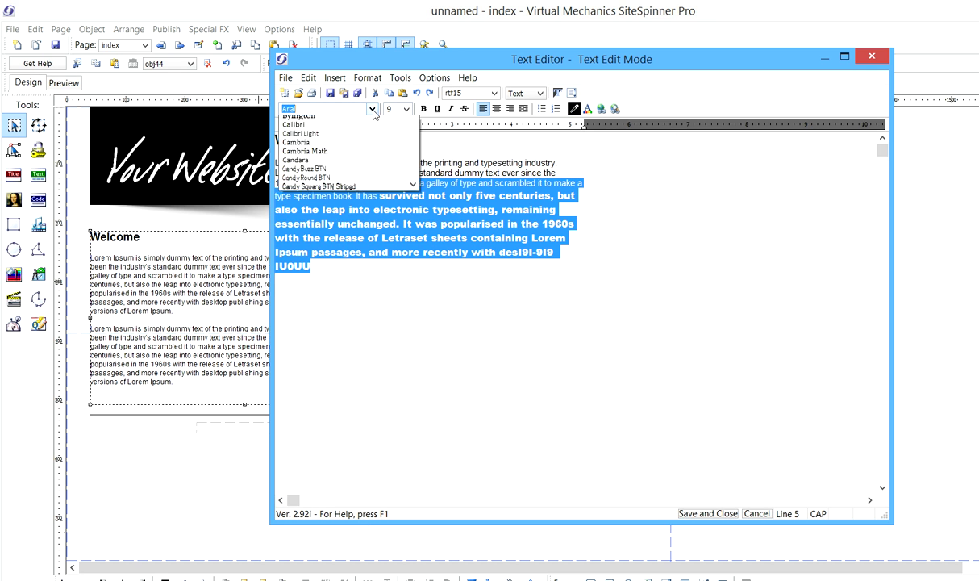
scroll(382, 133, "up", 1)
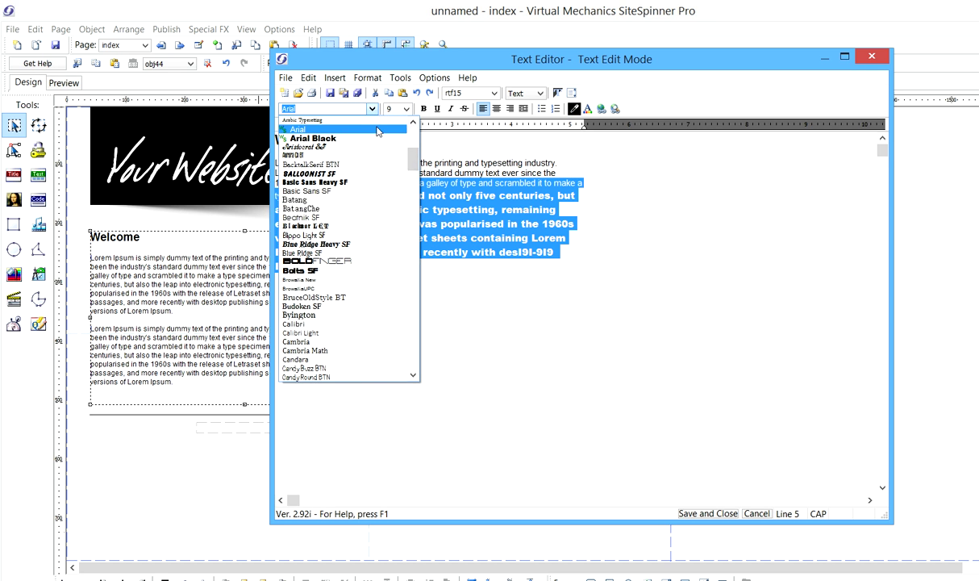
left_click(386, 121)
Add the line "FOR MORE DETAILS CONTACT US" below the paragraph, separated by a blank line
left_click(528, 354)
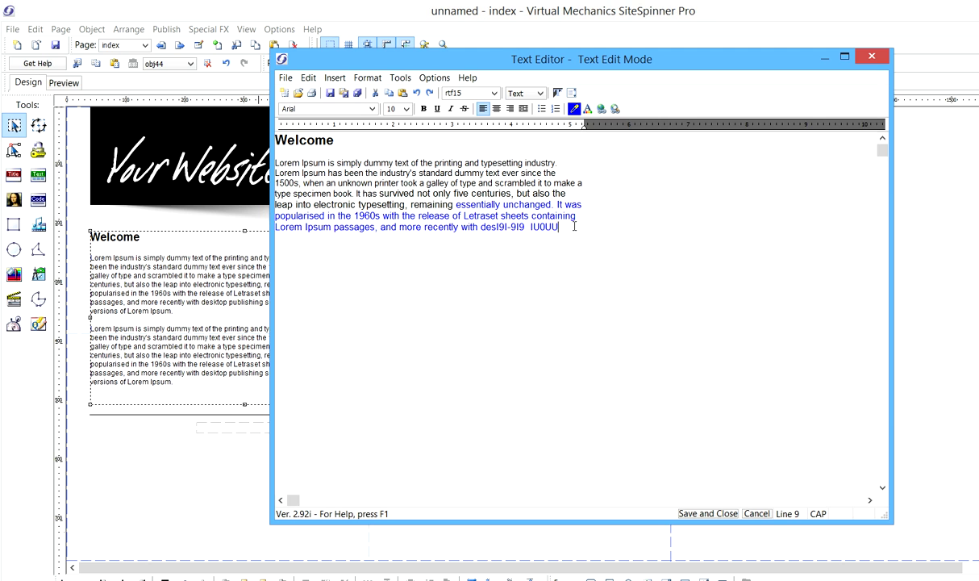
key("Return")
key("Return")
type("FOR MORE DETAIL")
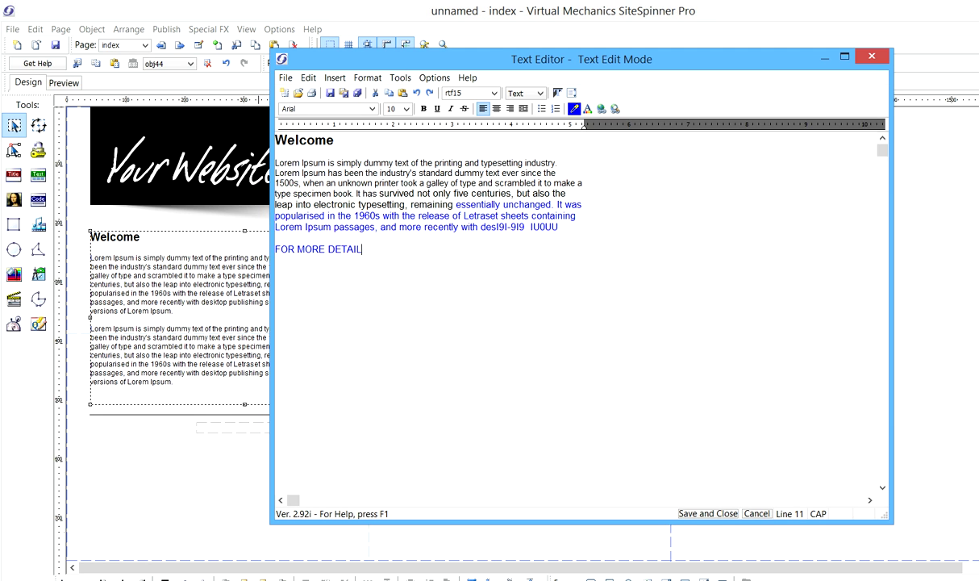
type("S CONTACT US")
Turn the word CONTACT in the new line into a page link that targets the contact page
left_click_drag(416, 249, 355, 246)
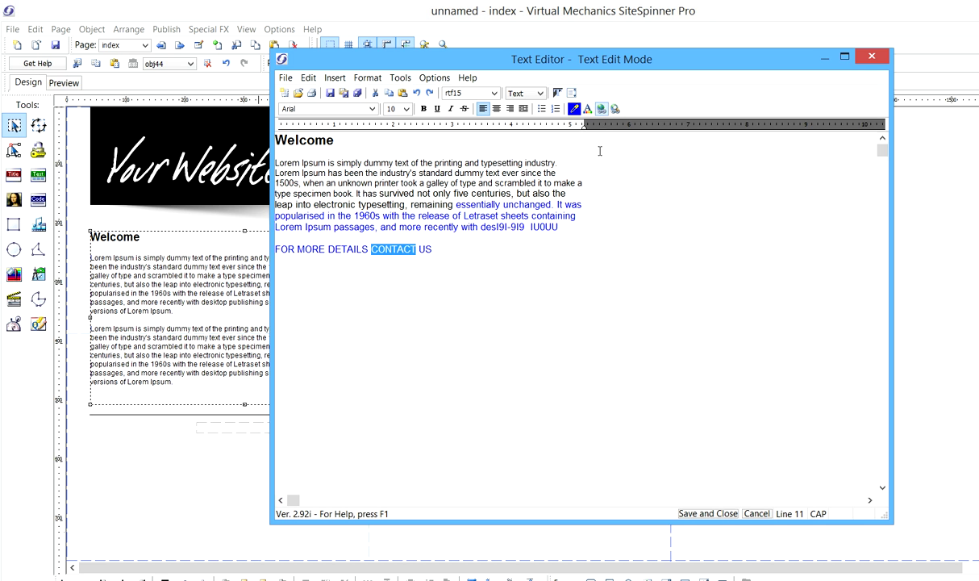
left_click(574, 109)
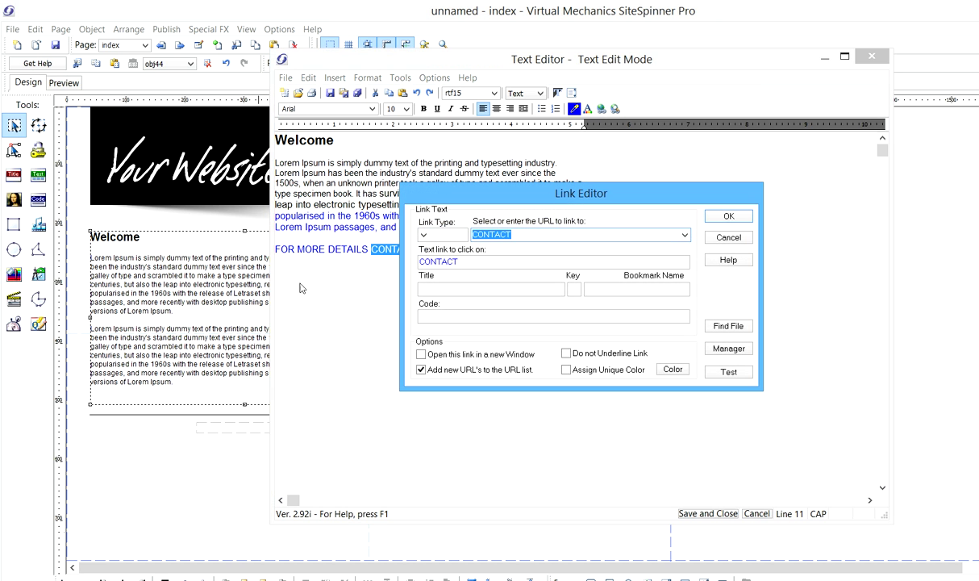
left_click(423, 234)
left_click(430, 258)
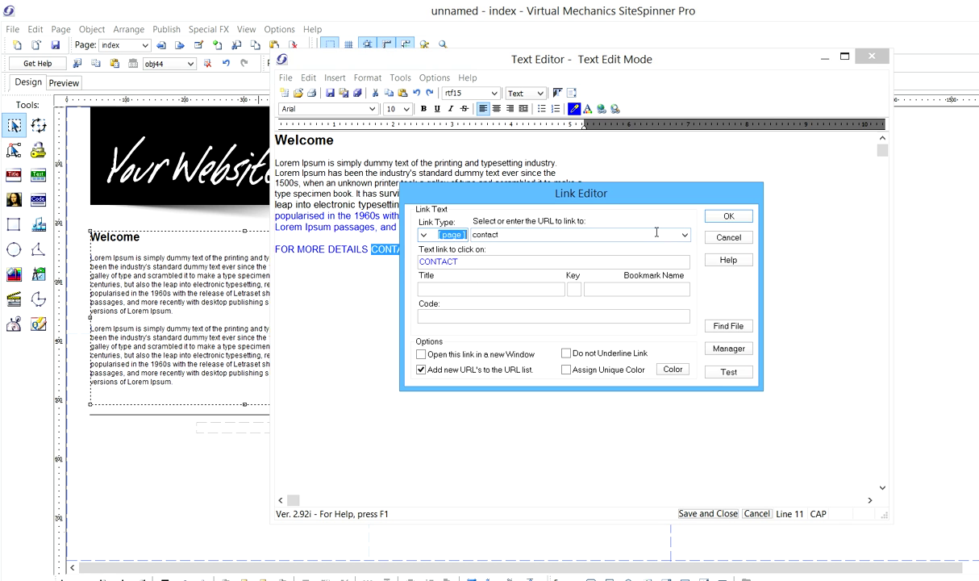
left_click(650, 232)
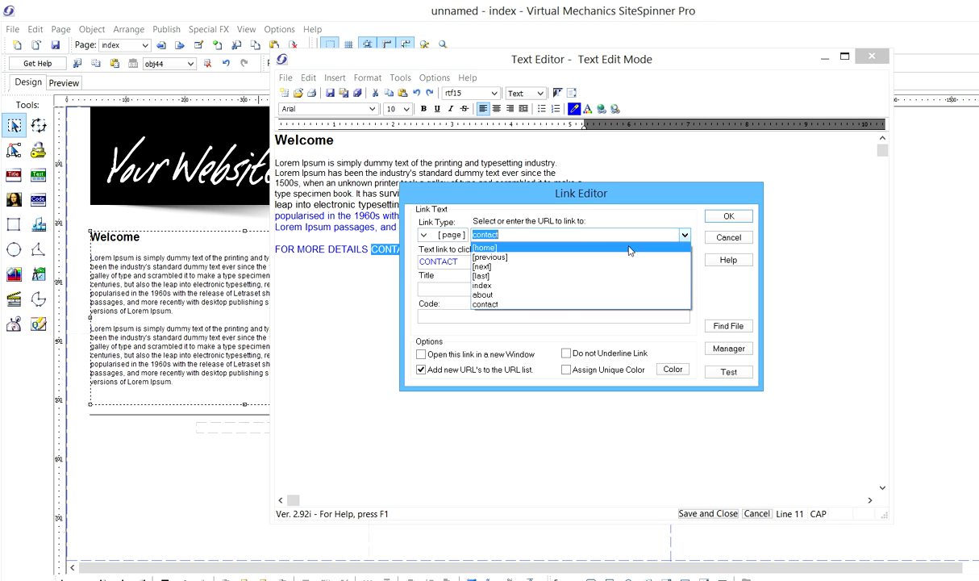
left_click(510, 305)
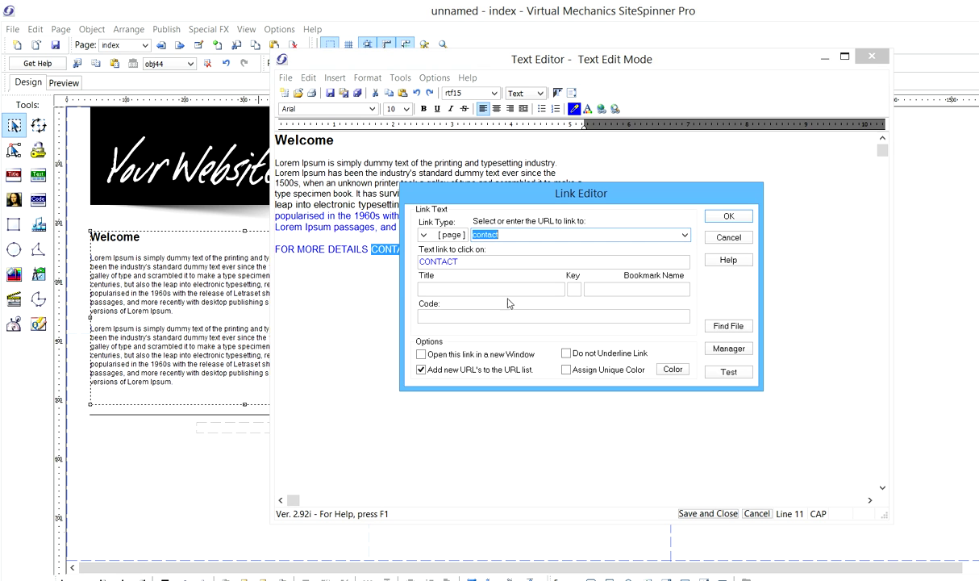
Give the CONTACT link a unique red color, keep it underlined, and save and close the edited text
left_click(568, 354)
left_click(567, 354)
left_click(672, 370)
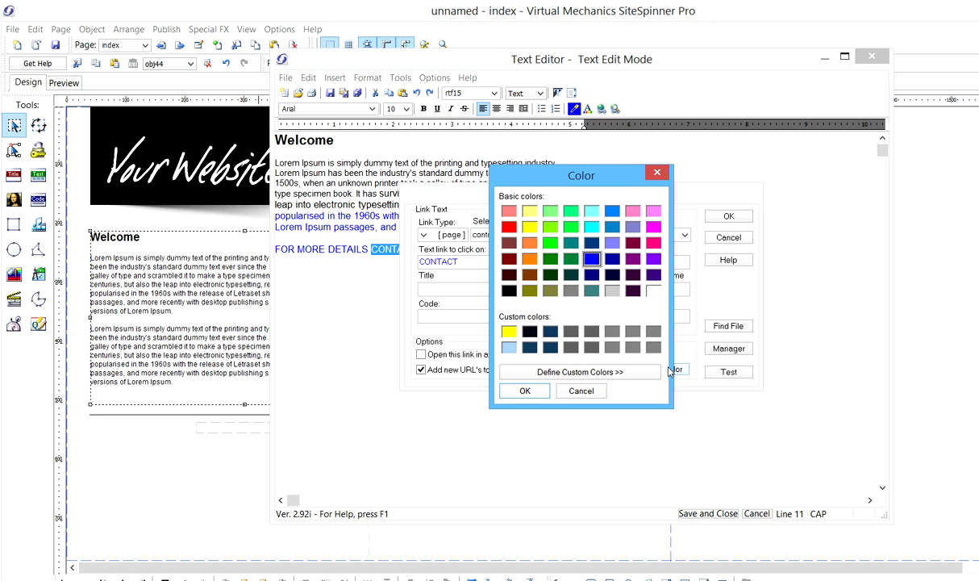
left_click(509, 227)
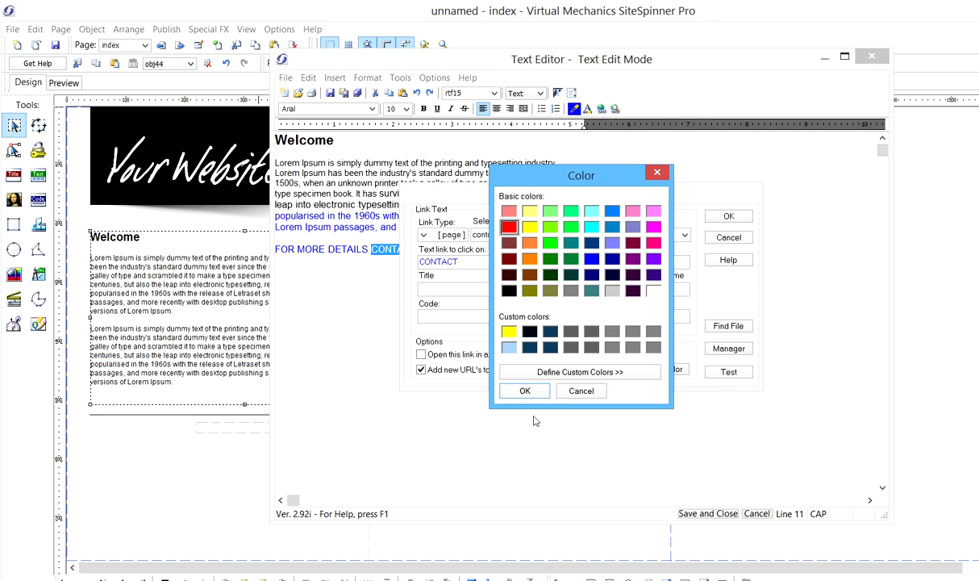
left_click(520, 388)
left_click(729, 221)
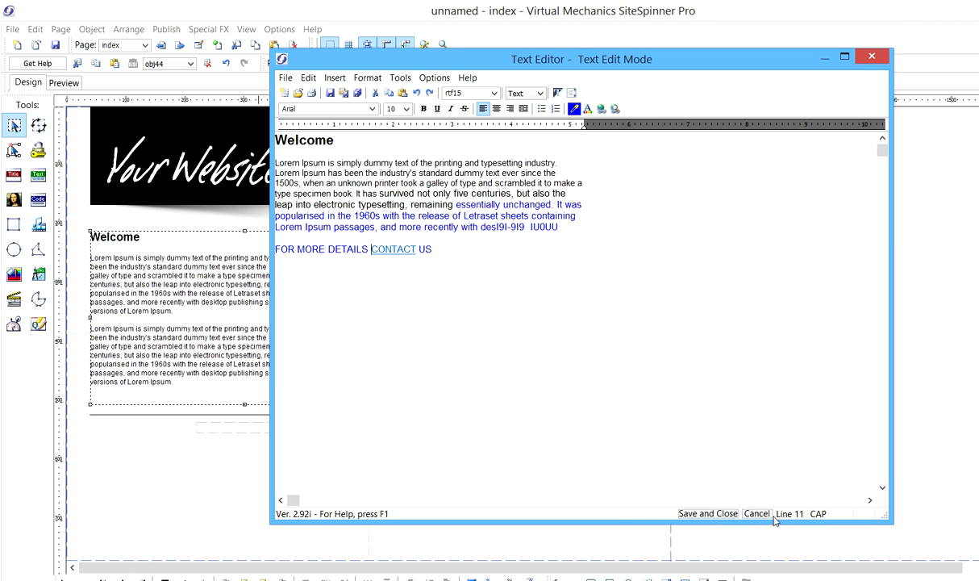
left_click(708, 514)
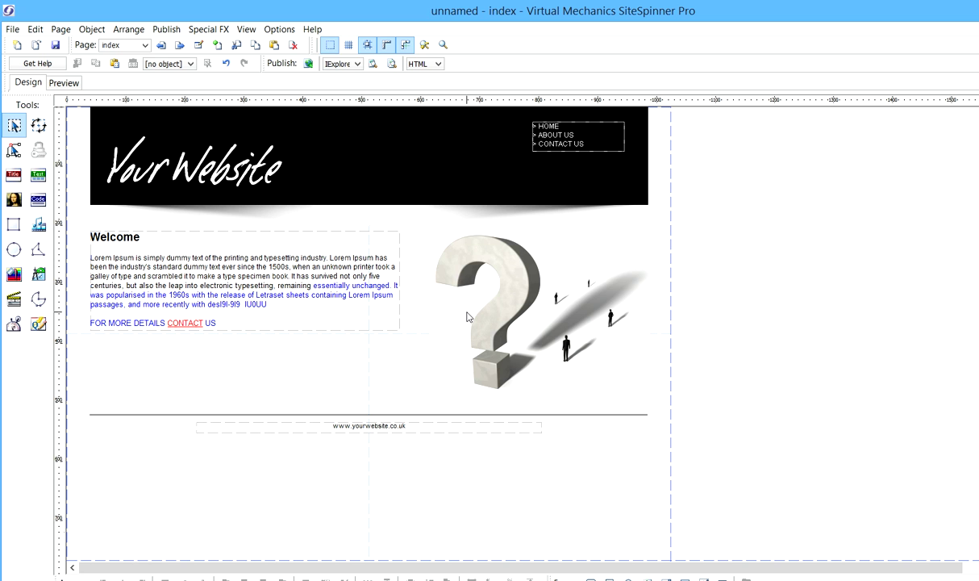
Preview the home page in Internet Explorer and return to the SiteSpinner design view
left_click(373, 64)
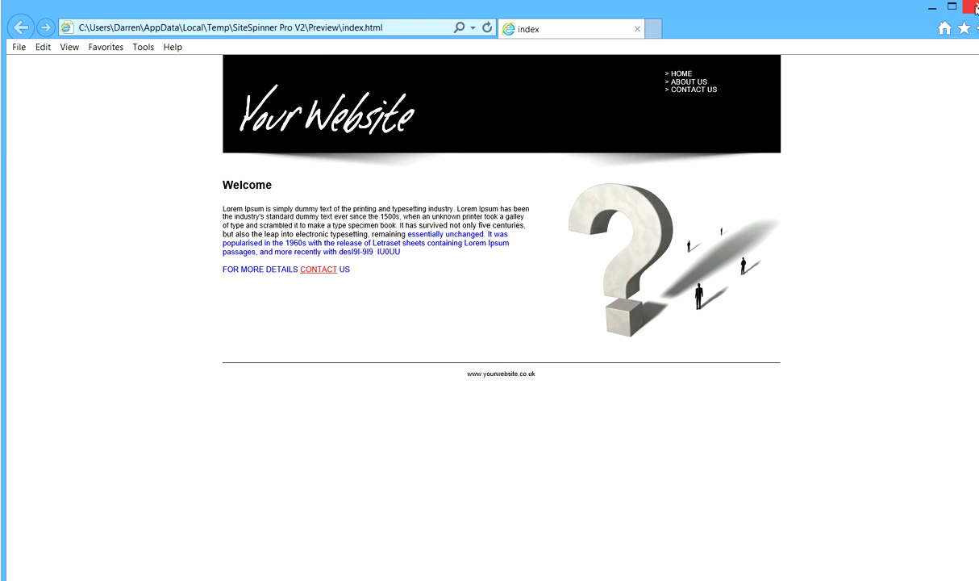
left_click(928, 8)
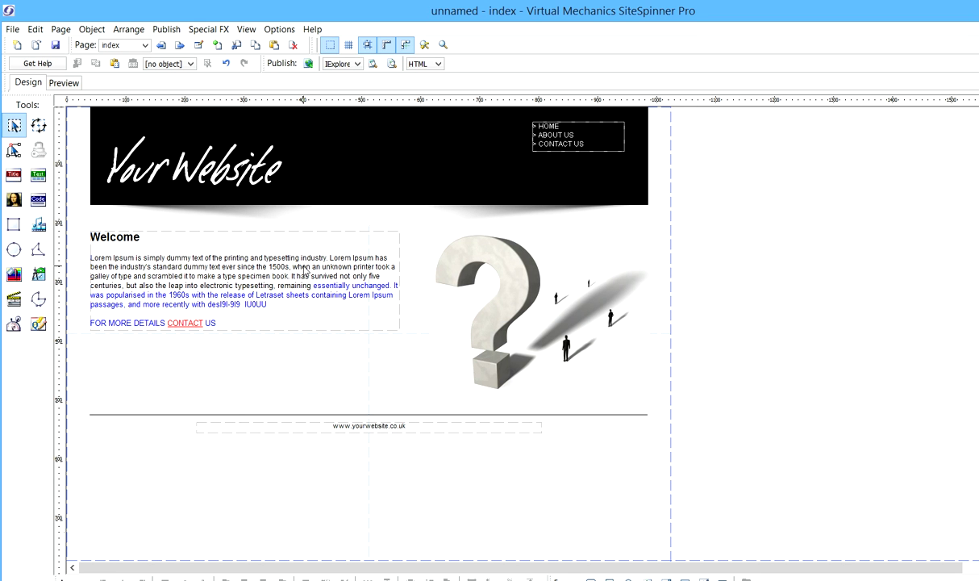
left_click(296, 311)
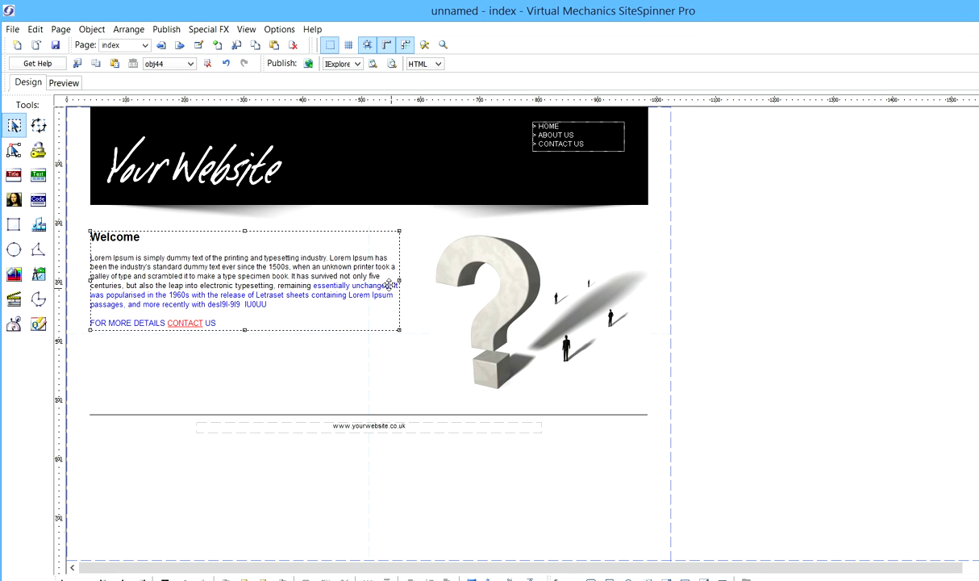
left_click(555, 468)
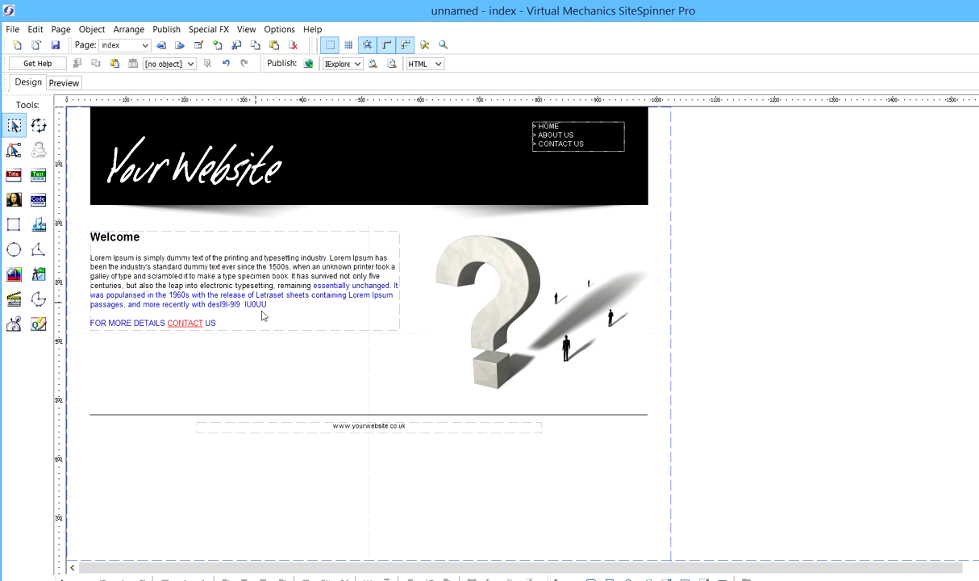
Create a formatted text object reading "FJUGPGJUWP G GRRWJGWPJG WGW" with "JW[GJWPJ" on the second line, and save it
left_click(39, 176)
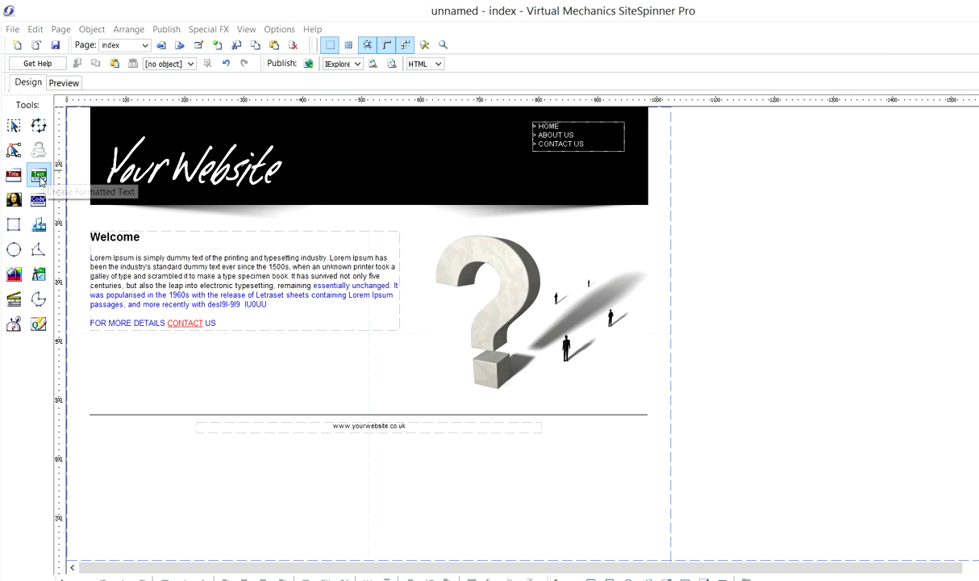
left_click(84, 198)
type("FJUGPGJUWP G GRRWJGWPJG WGW")
key("Return")
type("JW[GJWPJ")
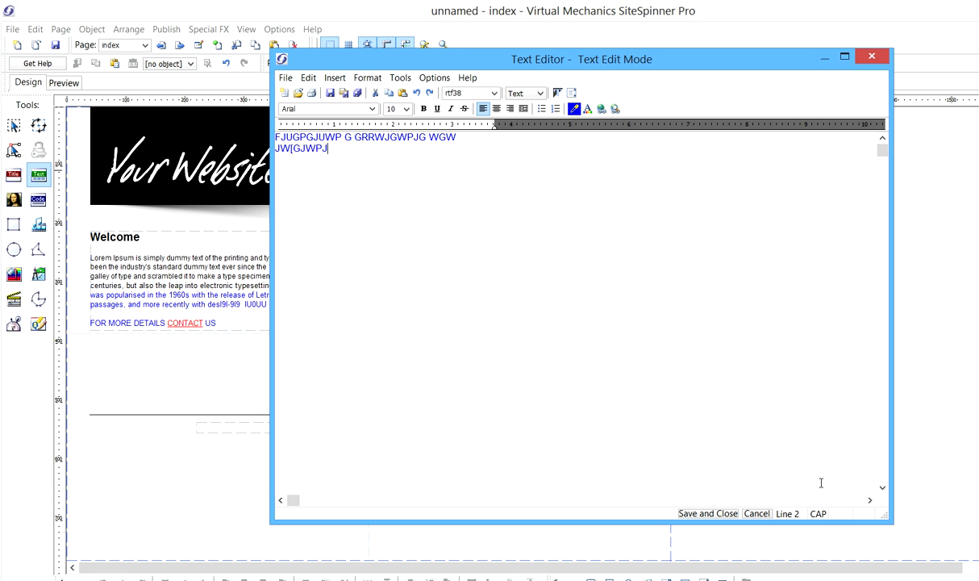
left_click(725, 516)
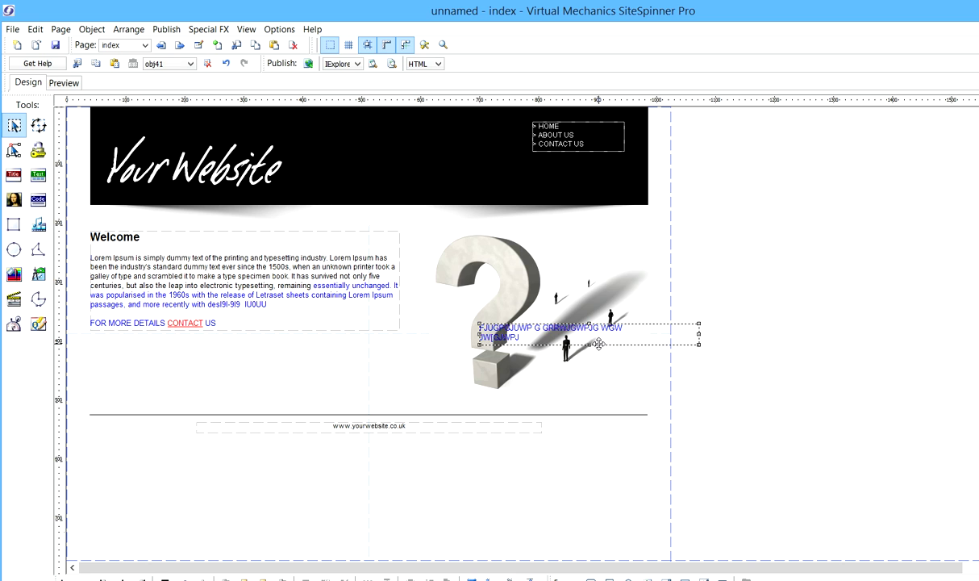
left_click(741, 259)
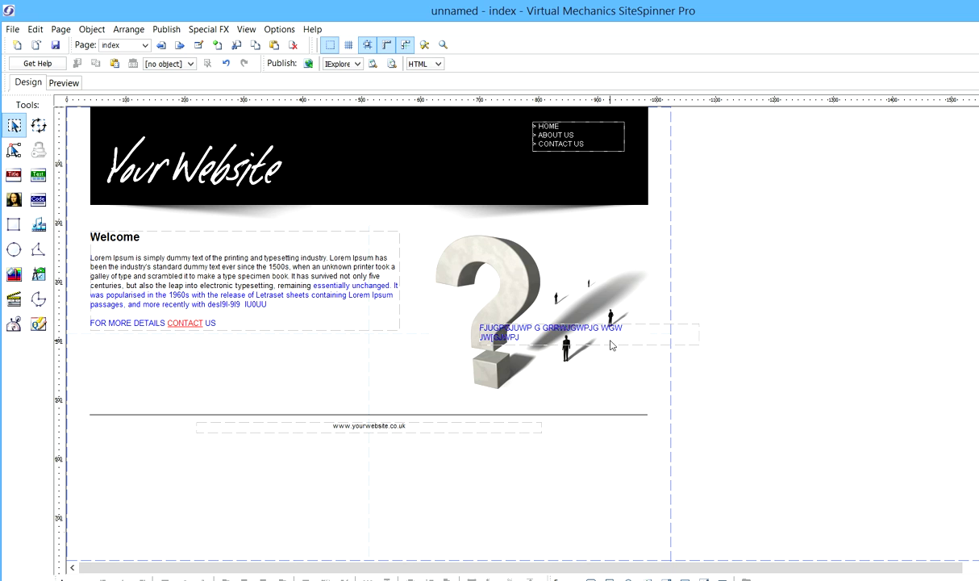
Move the new text block below the Welcome text and shift the Welcome text and question mark image
left_click(610, 343)
left_click_drag(611, 343, 235, 358)
left_click_drag(192, 265, 229, 288)
left_click_drag(498, 313, 540, 333)
left_click_drag(546, 273, 565, 274)
Select the page content below the header as a group and shift it slightly downward
left_click_drag(764, 452, 64, 310)
mouse_move(361, 388)
left_mouse_down()
mouse_move(376, 485)
mouse_move(380, 434)
mouse_move(366, 405)
left_mouse_up()
left_click(773, 360)
Adjust the question mark image and the Welcome text block so they sit side by side below the header
left_click_drag(516, 269, 538, 265)
left_click_drag(619, 330, 610, 328)
left_click(751, 278)
left_click_drag(388, 263, 379, 273)
left_click_drag(555, 274, 530, 272)
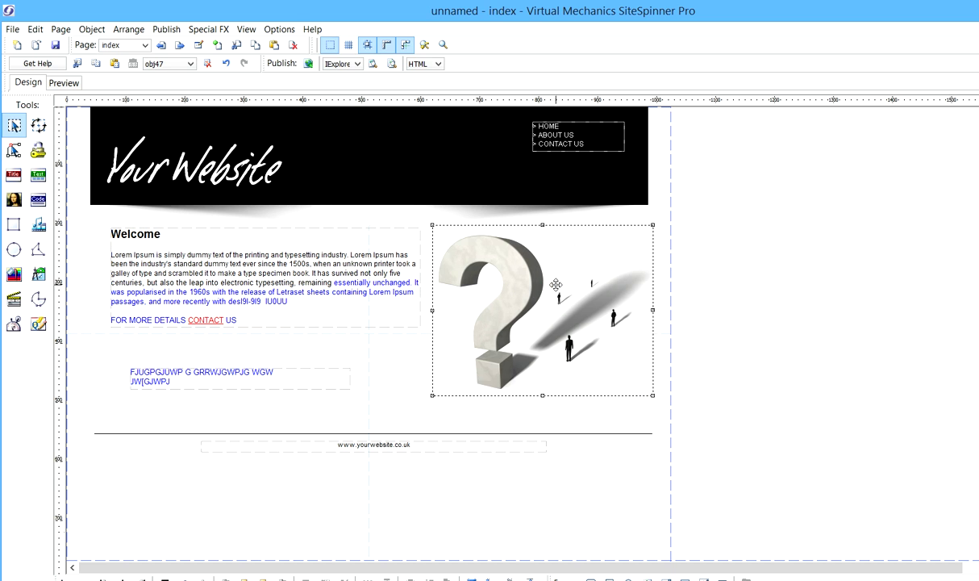
left_click(720, 301)
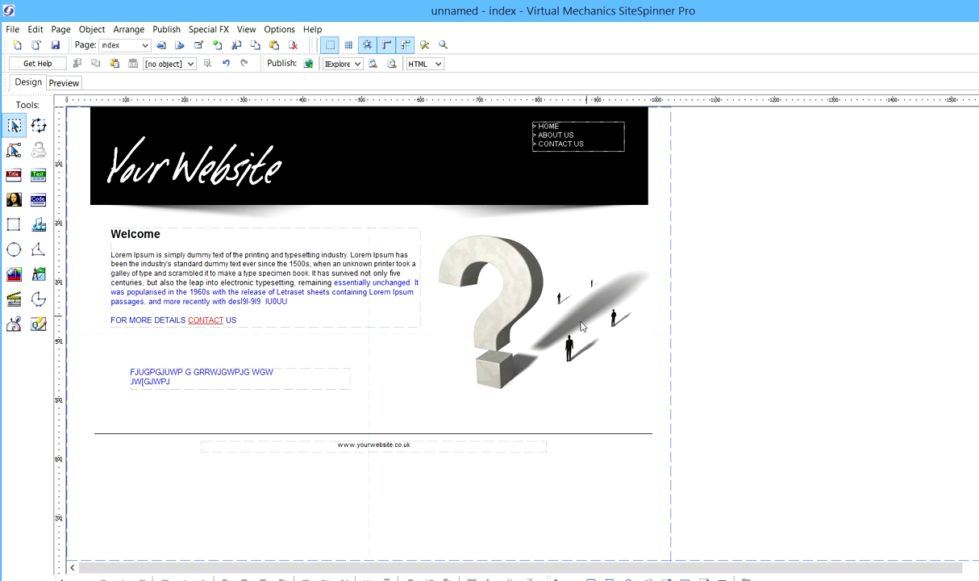
Insert the image question-mark-image from the Website Images folder and place it below the existing question mark
left_click(16, 205)
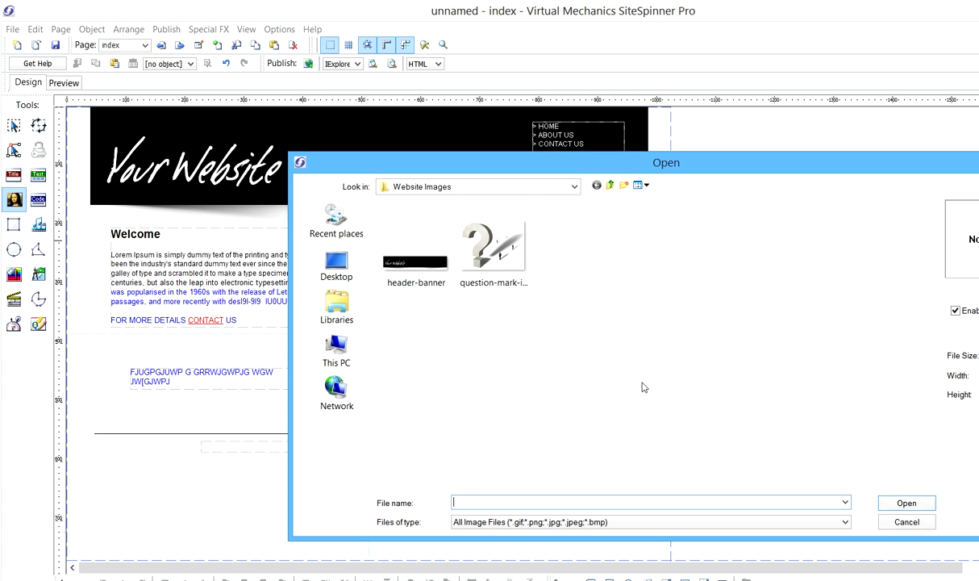
double_click(505, 257)
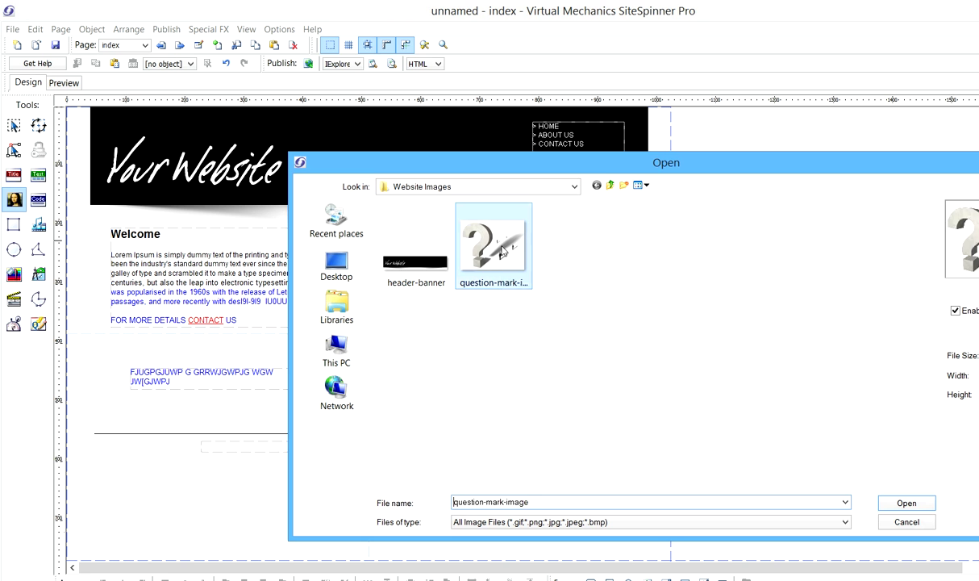
left_click_drag(532, 321, 601, 452)
left_click(701, 300)
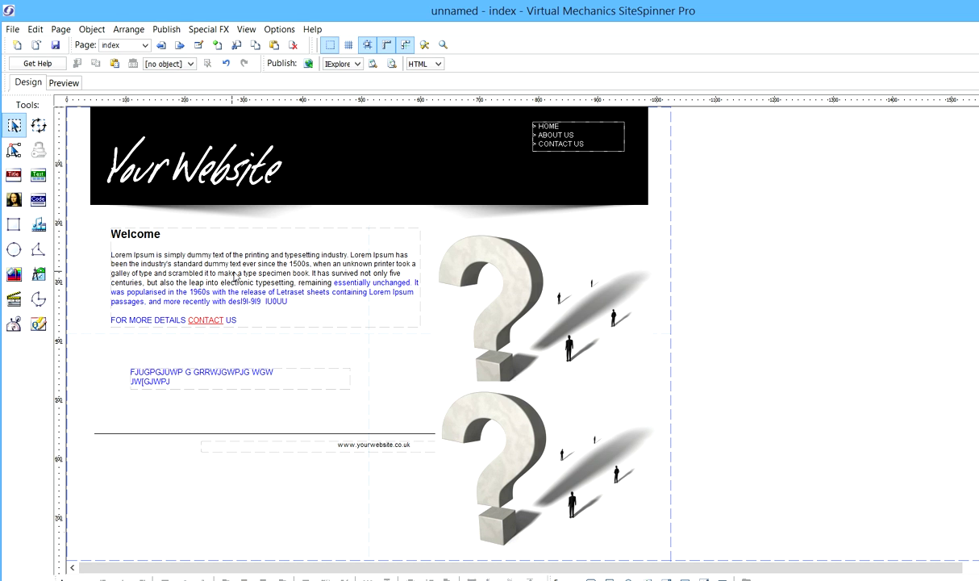
Open the about page and shift its Welcome text and question mark image slightly to the right
left_click(146, 46)
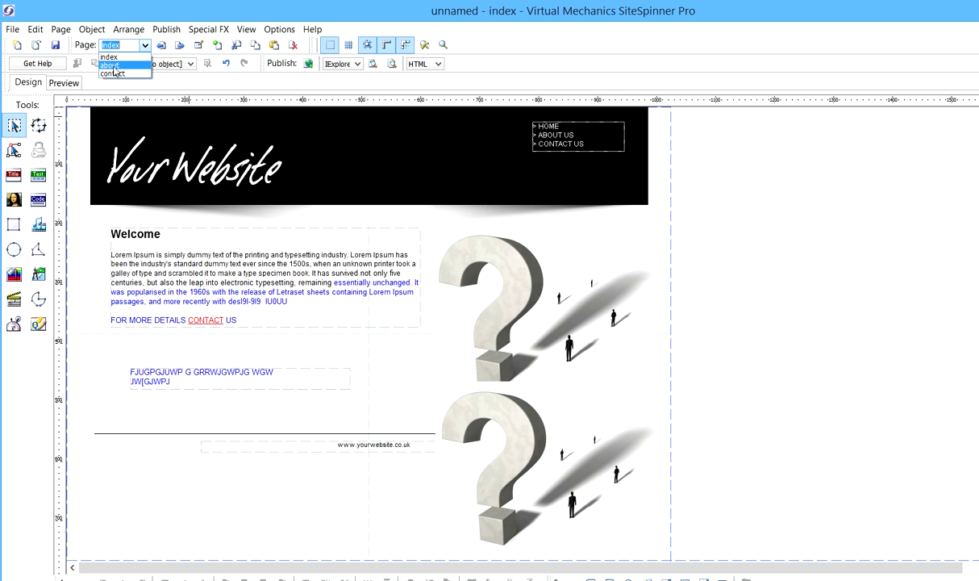
left_click(114, 66)
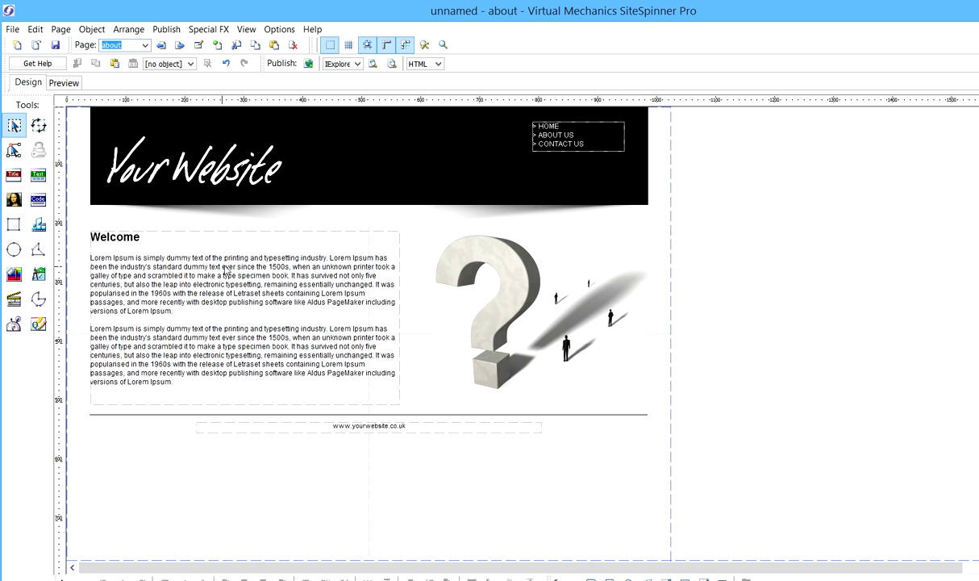
left_click(302, 300)
left_click_drag(302, 301, 248, 305)
left_click_drag(489, 293, 519, 286)
left_click(322, 309)
left_click_drag(321, 310, 345, 306)
left_click_drag(476, 305, 454, 309)
left_click(834, 288)
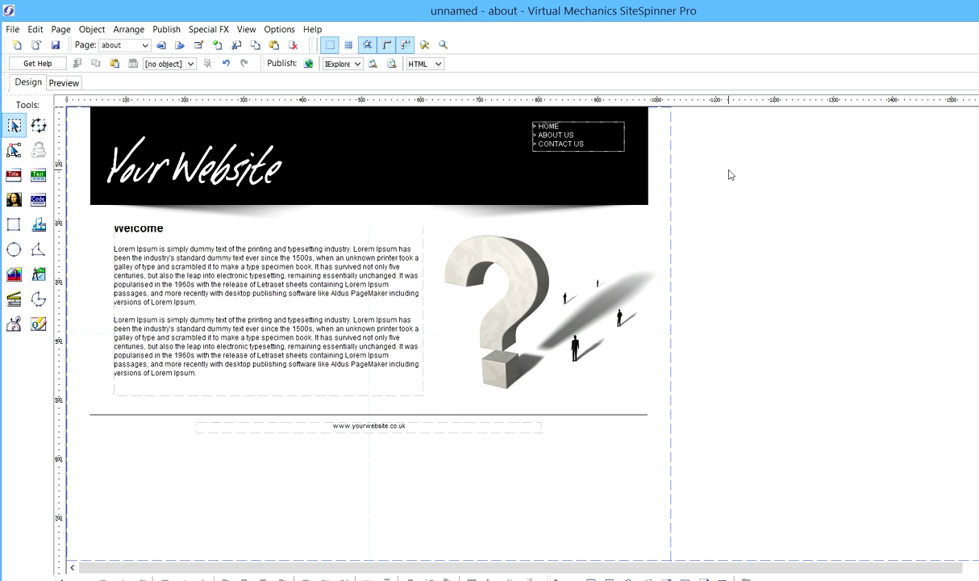
Select the header's navigation text on the about page and compare it with the index and contact pages
left_click(589, 142)
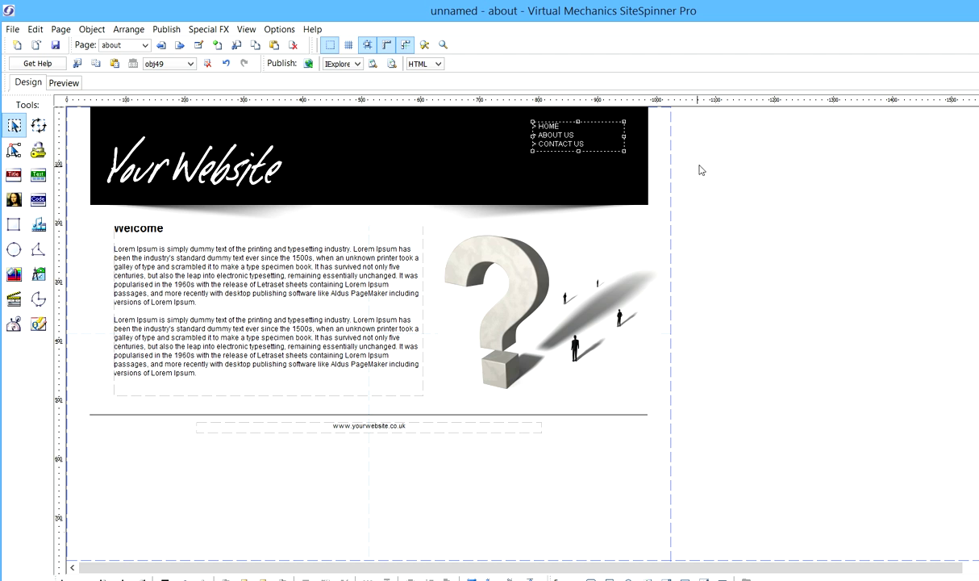
left_click(144, 46)
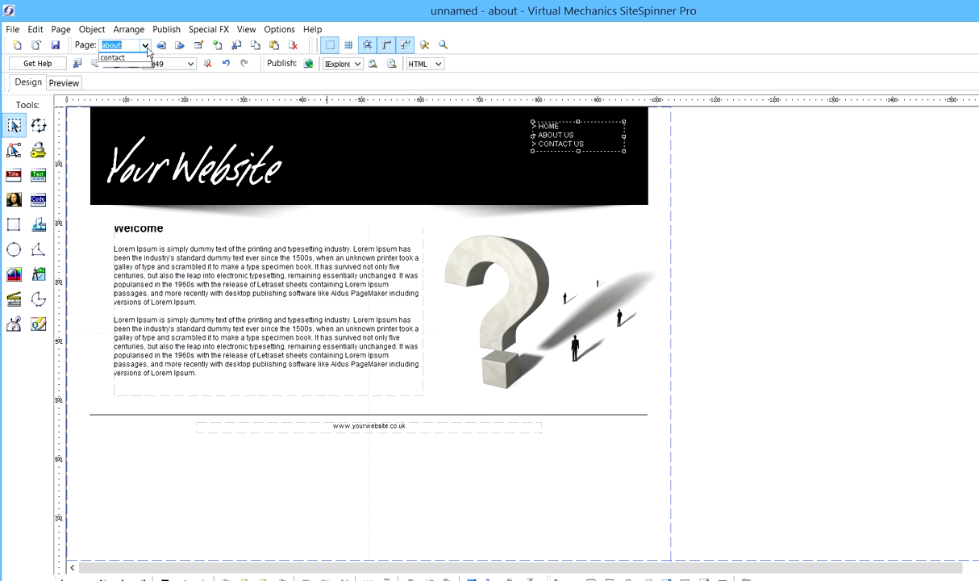
left_click(128, 56)
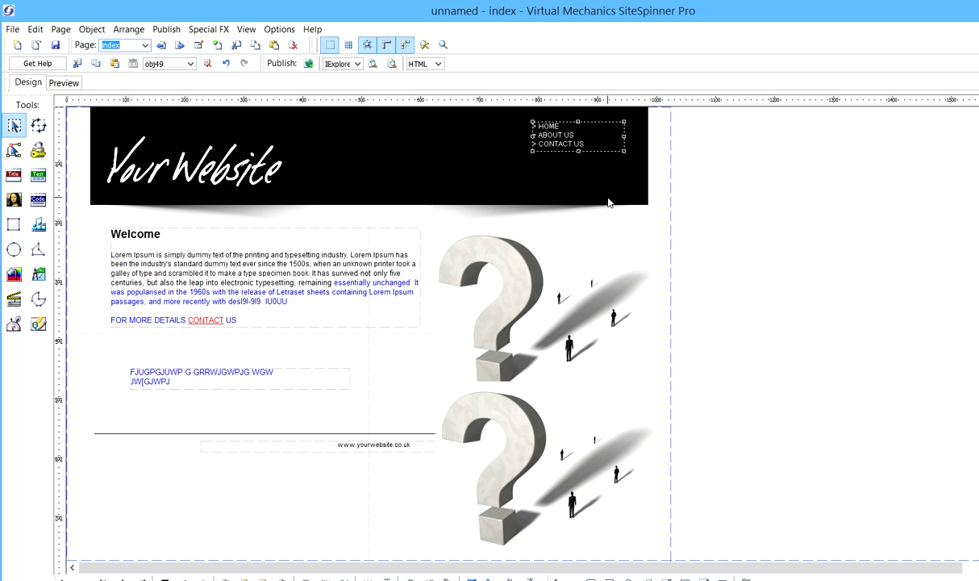
left_click(146, 45)
left_click(121, 73)
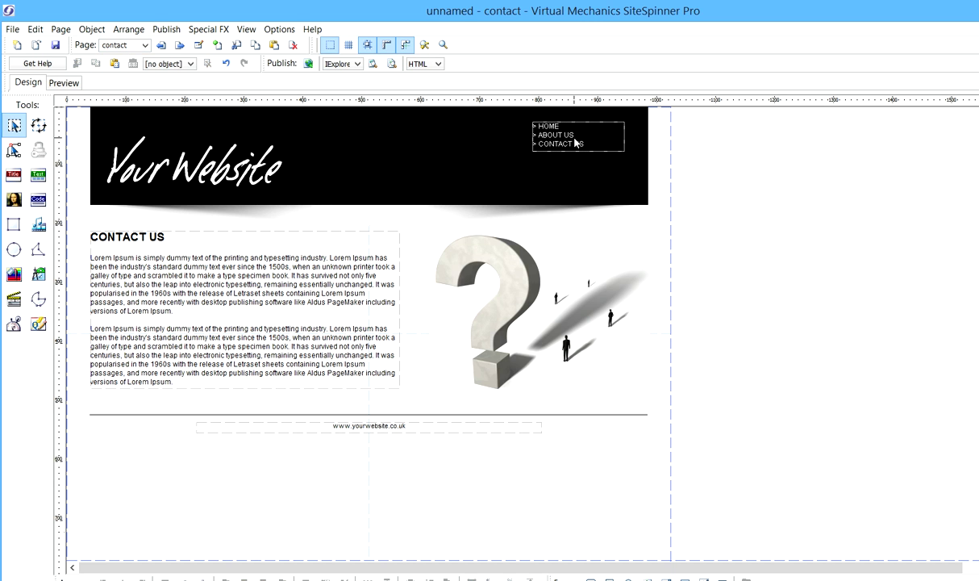
Move the navigation text to the middle of the header on the contact page and check its position on index
left_click_drag(551, 131, 353, 140)
left_click(145, 45)
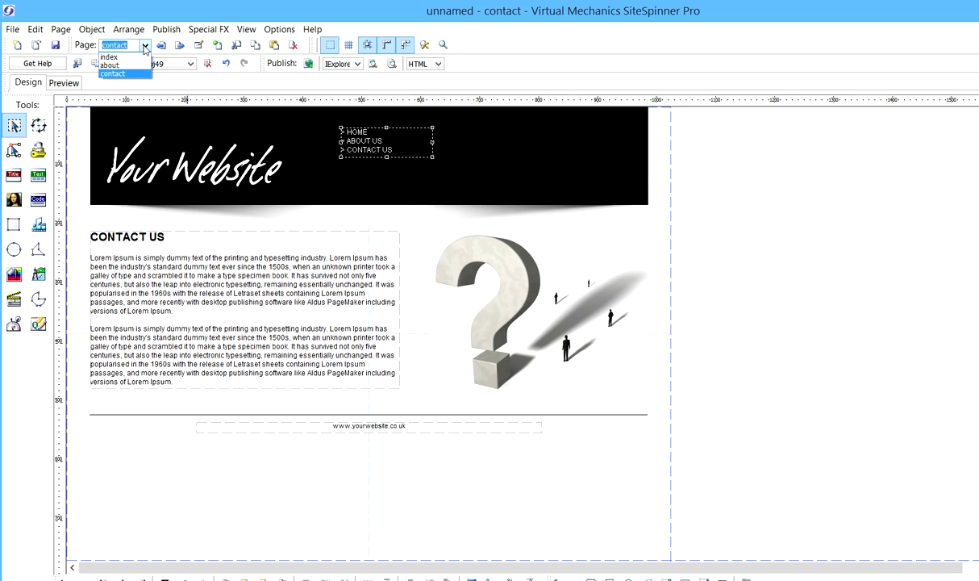
left_click(129, 57)
Open the about page and move the navigation text partway back toward the right side of the header
left_click(145, 46)
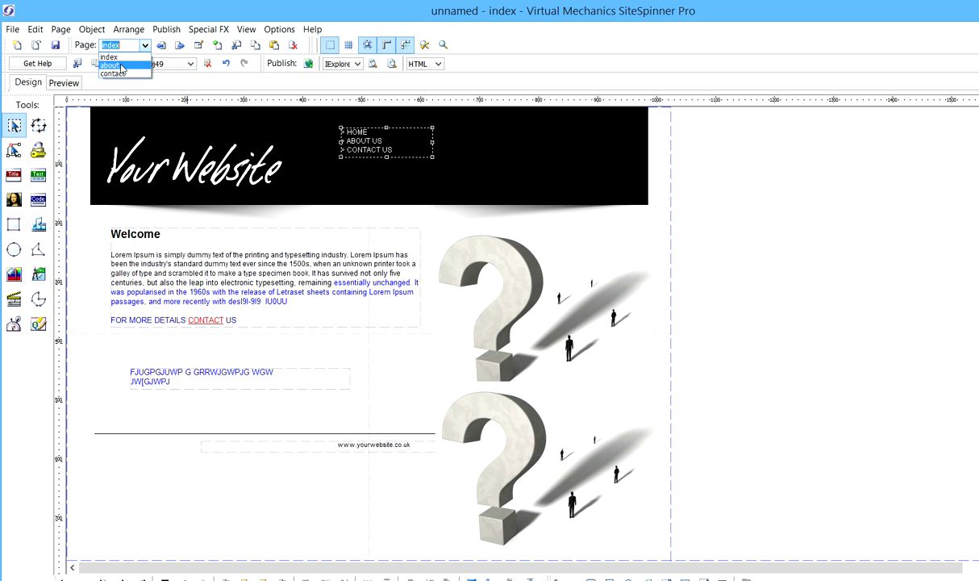
left_click(125, 67)
left_click_drag(438, 138, 489, 139)
left_click(750, 157)
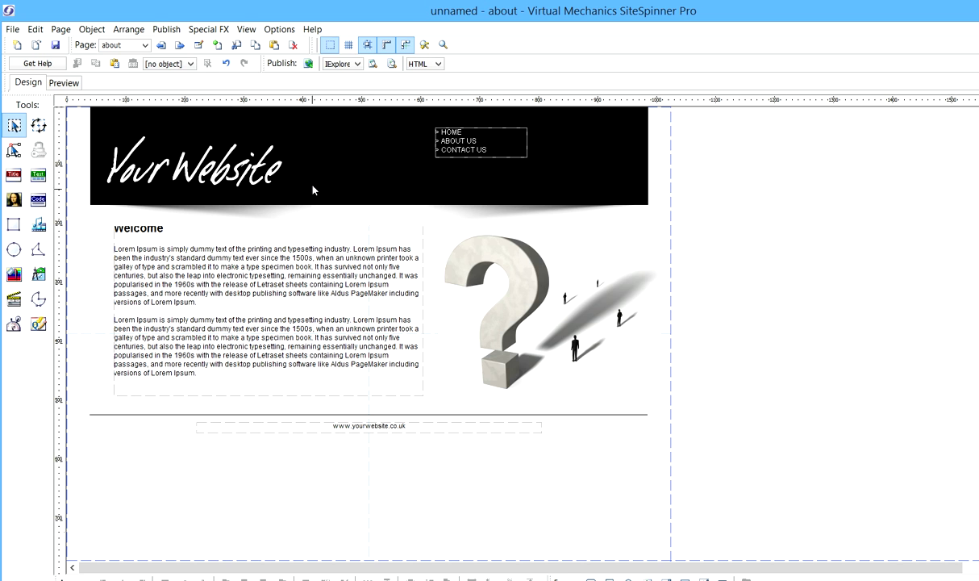
mouse_move(488, 140)
left_mouse_down()
mouse_move(457, 145)
mouse_move(512, 150)
mouse_move(426, 145)
mouse_move(481, 142)
left_mouse_up()
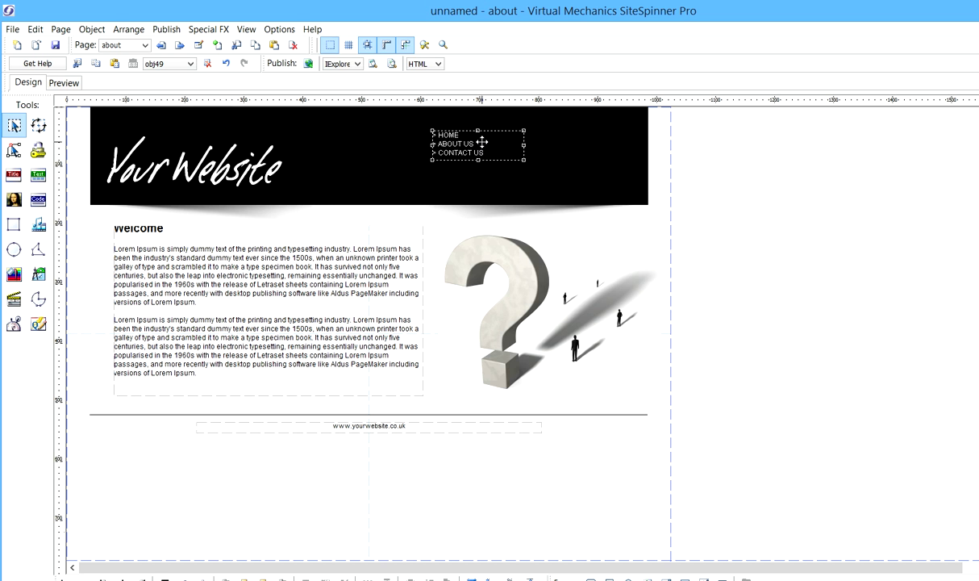
Include the navigation text on the index, about and contact pages
left_click(38, 30)
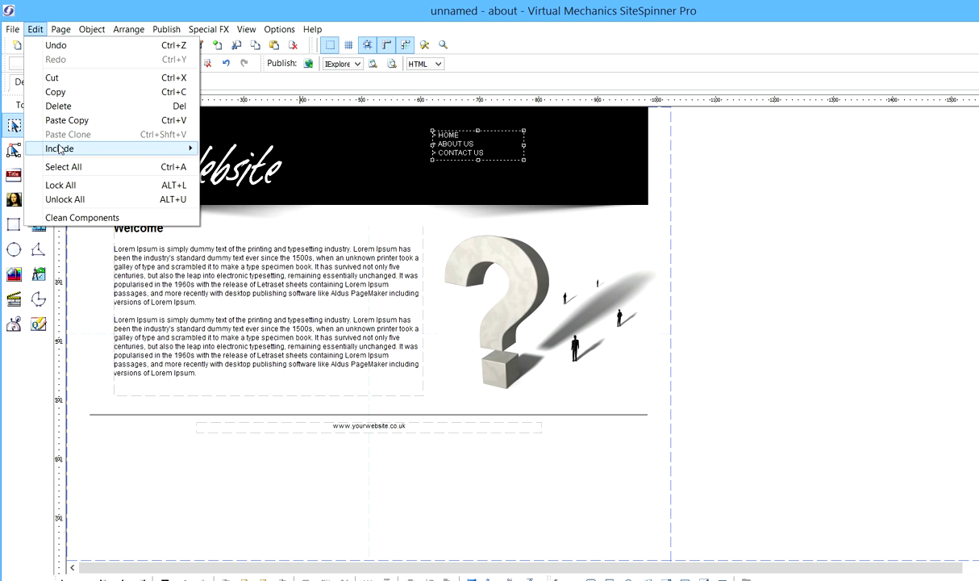
mouse_move(59, 149)
left_click(317, 177)
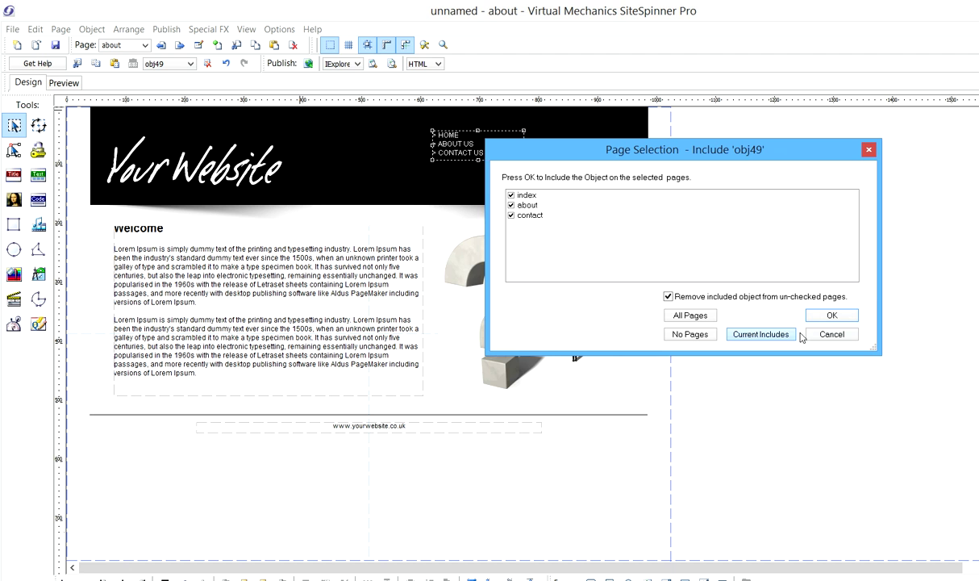
left_click(832, 315)
Move the about page's header banner down slightly, and check which pages include it without changing the selection
left_click_drag(234, 138, 260, 170)
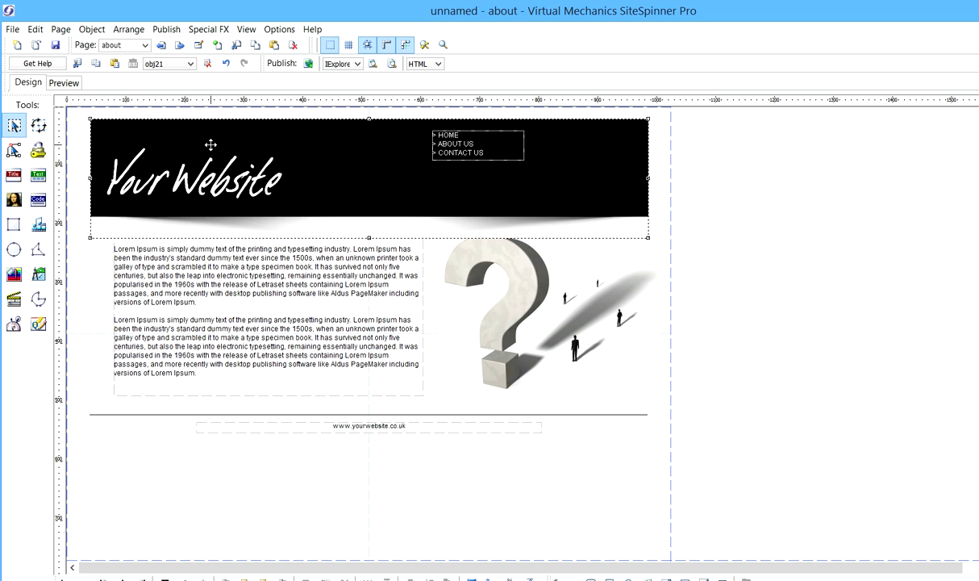
left_click(32, 31)
mouse_move(89, 148)
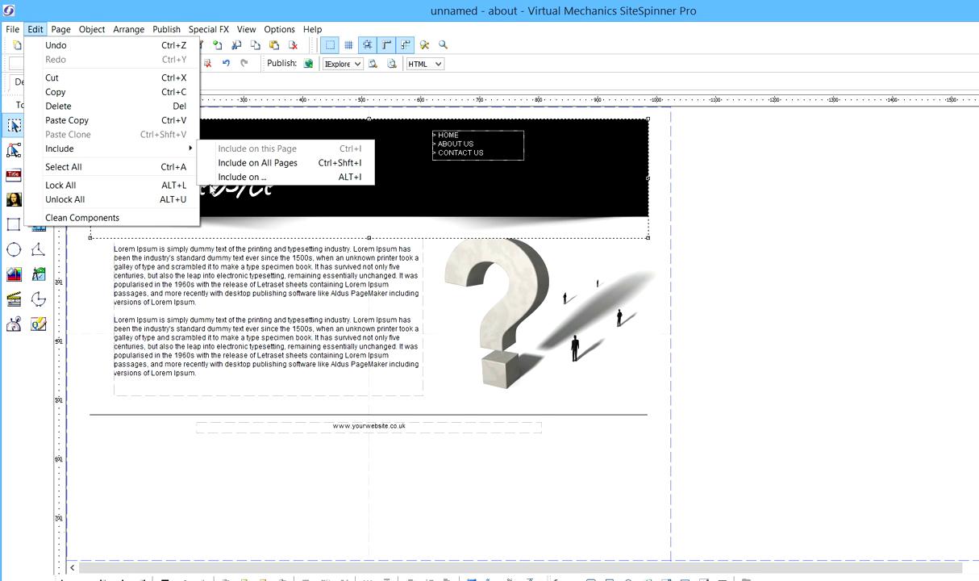
left_click(240, 177)
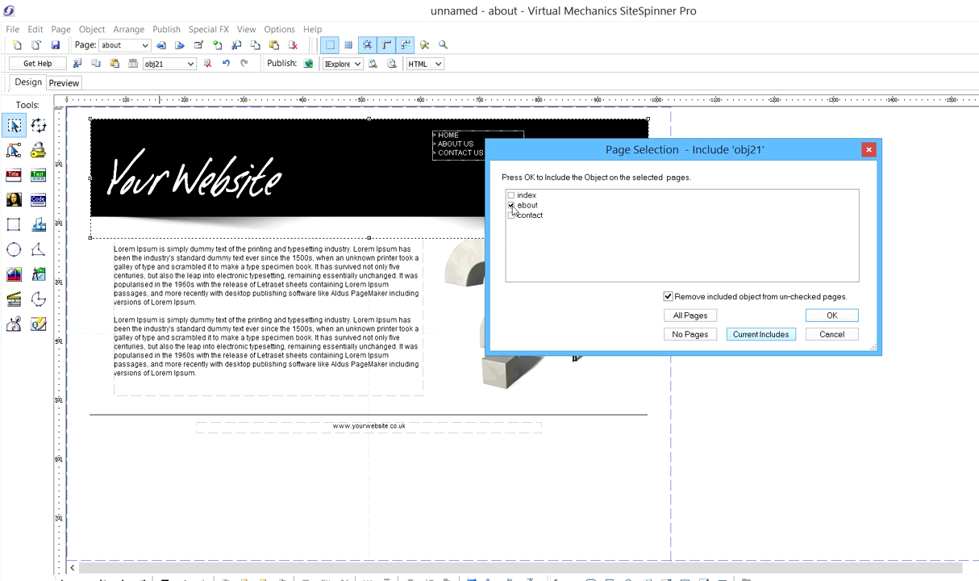
left_click(831, 334)
Reposition the header banner on the about page and switch to the index page
left_click_drag(393, 192, 348, 169)
left_click(129, 45)
left_click(117, 65)
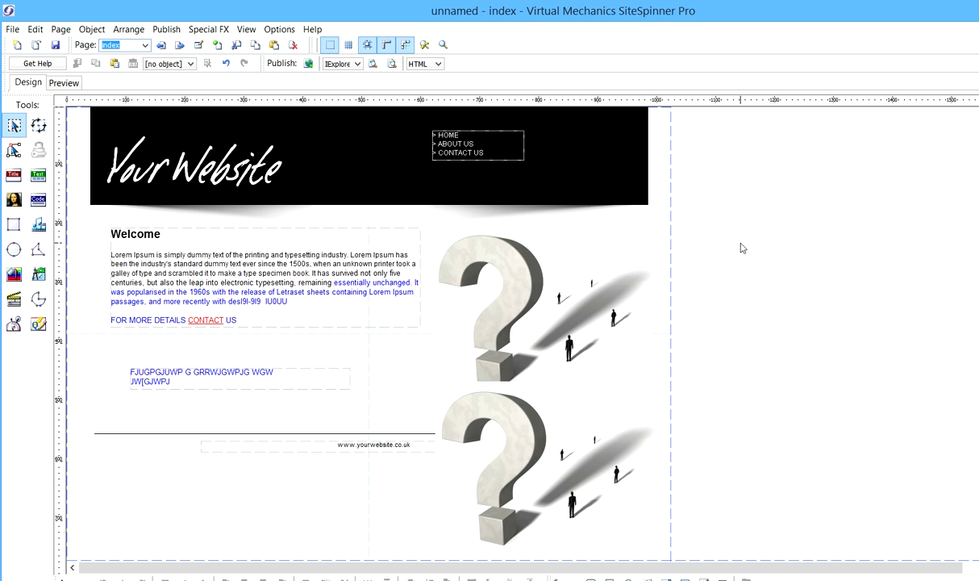
Move the second question mark image up over the Welcome text on the index page and delete it
left_click_drag(517, 481, 355, 239)
right_click(356, 239)
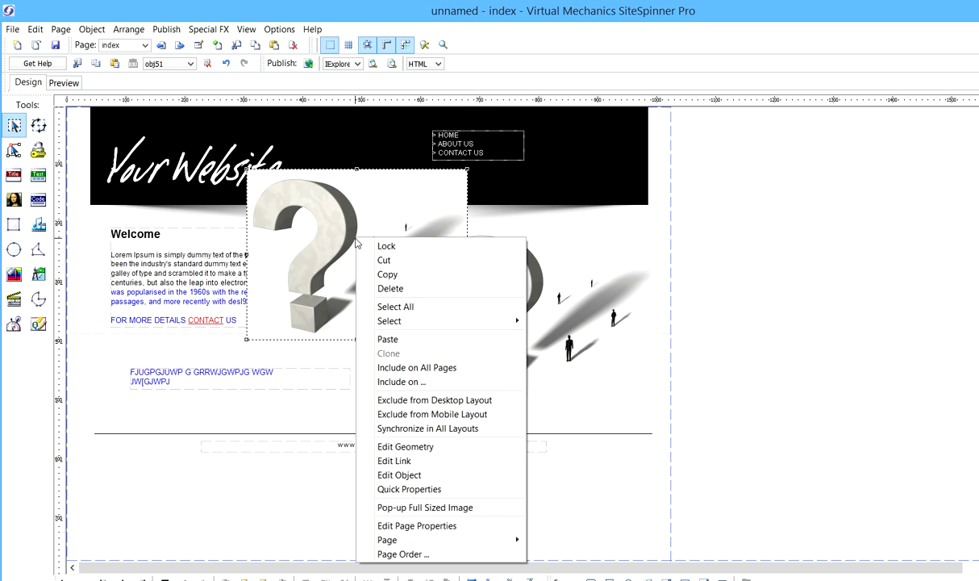
left_click(363, 284)
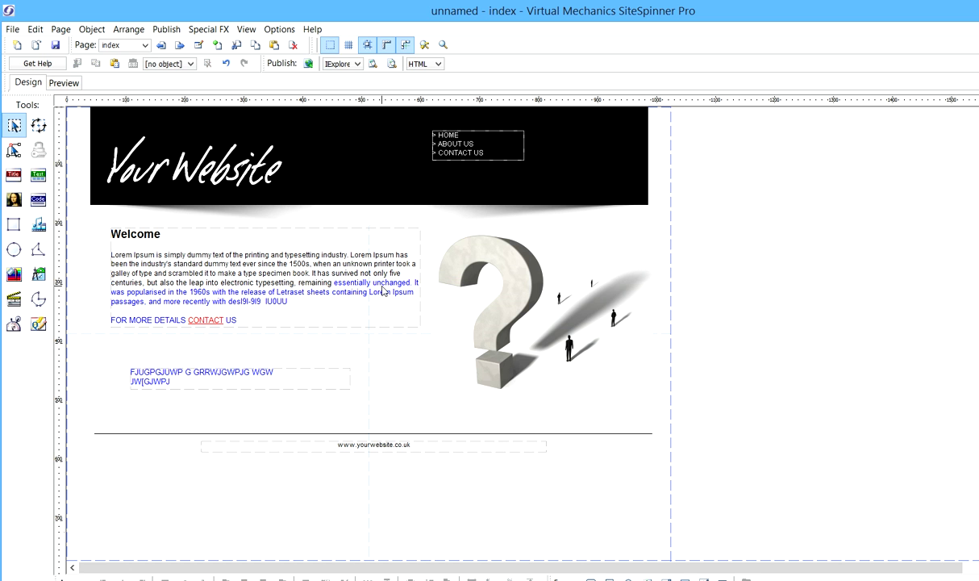
Move the Welcome text block to the right over the question mark image and undo the move
left_click_drag(205, 293, 361, 283)
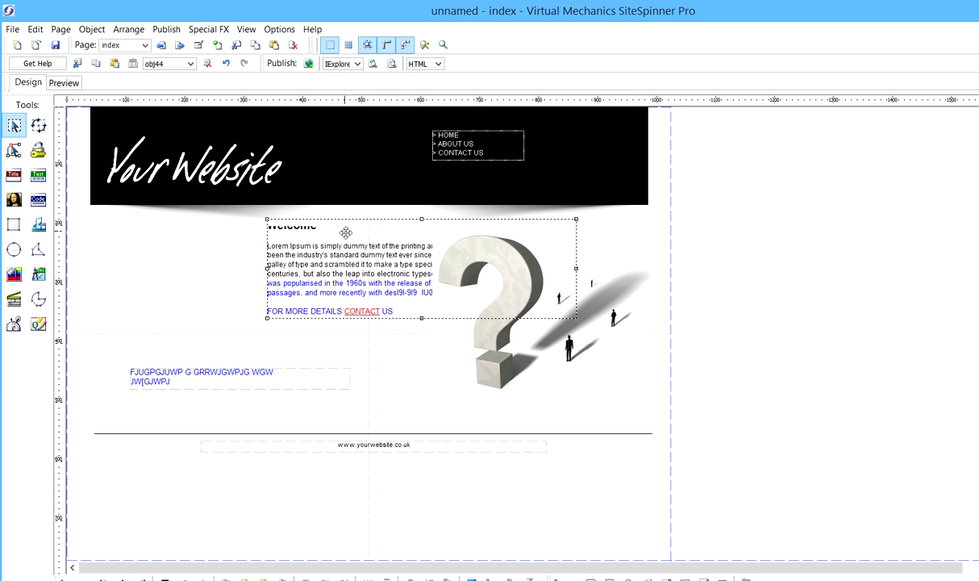
left_click(36, 29)
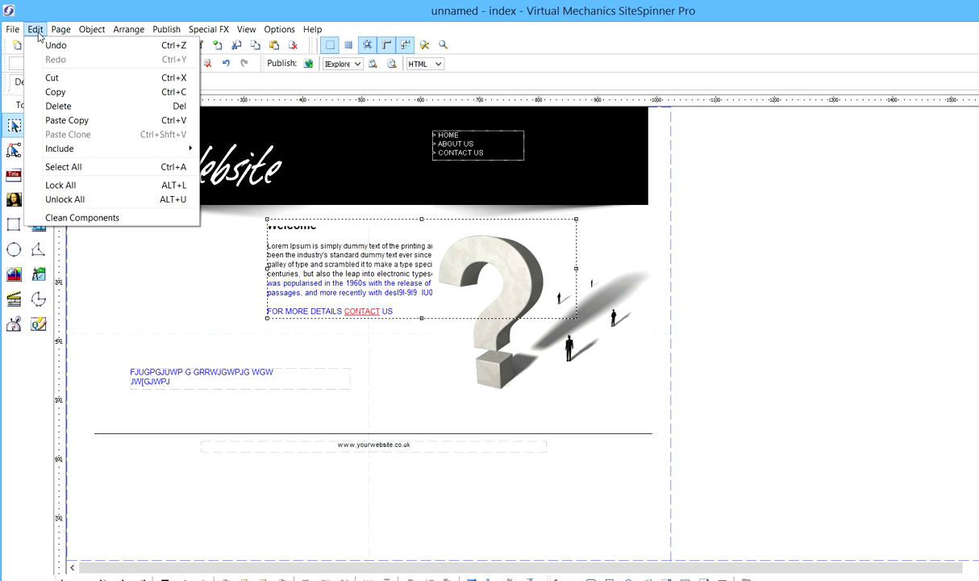
left_click(56, 46)
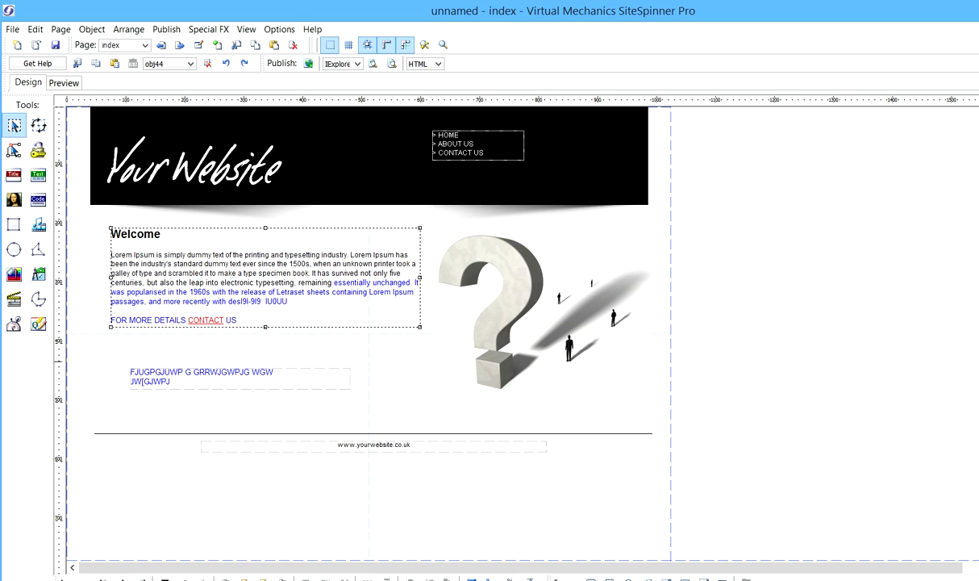
Deselect the Welcome text block on the index page and open the publishing settings for the project
left_click(796, 268)
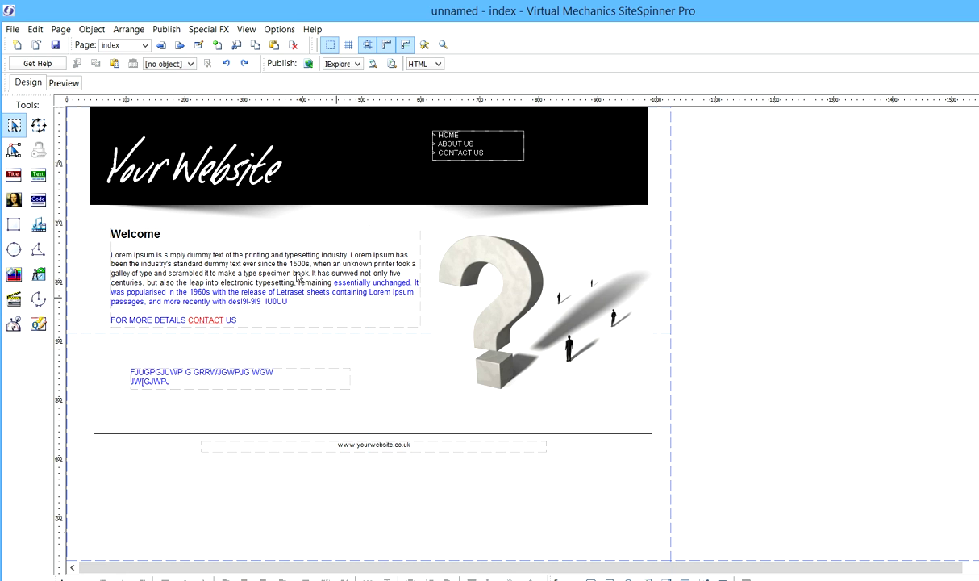
left_click(11, 31)
left_click(36, 107)
left_click(161, 30)
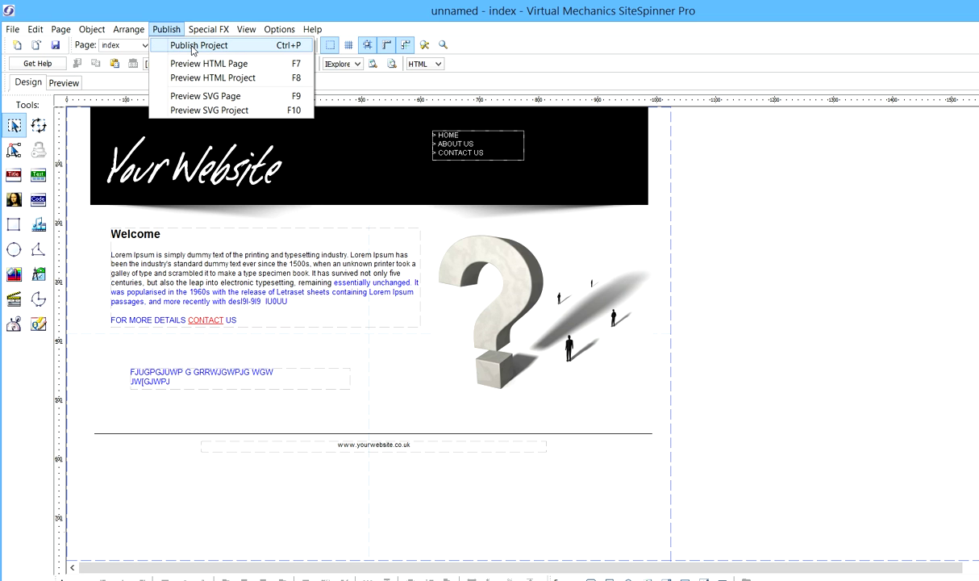
left_click(193, 46)
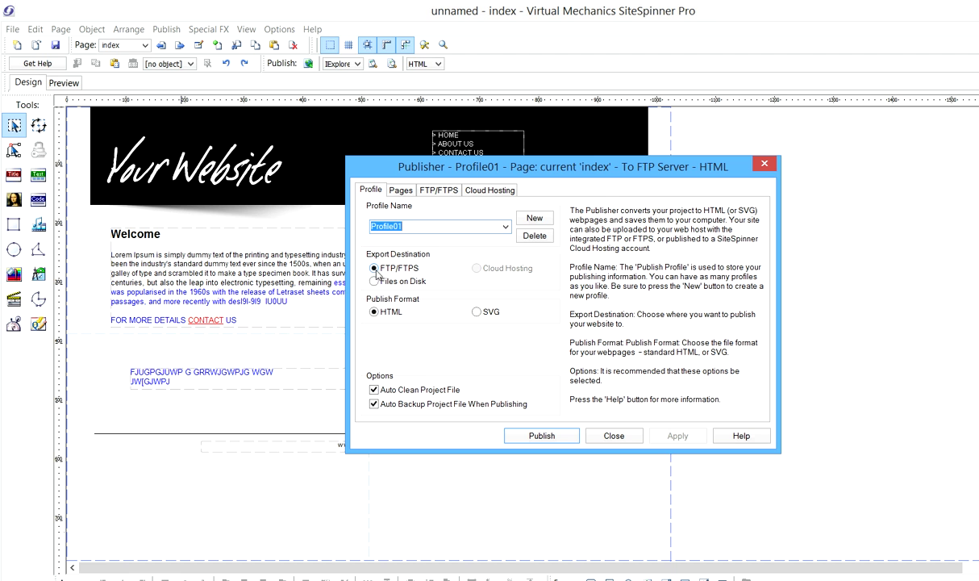
Try exporting all pages as the publishing page range, and return the range to the current page only
left_click(399, 192)
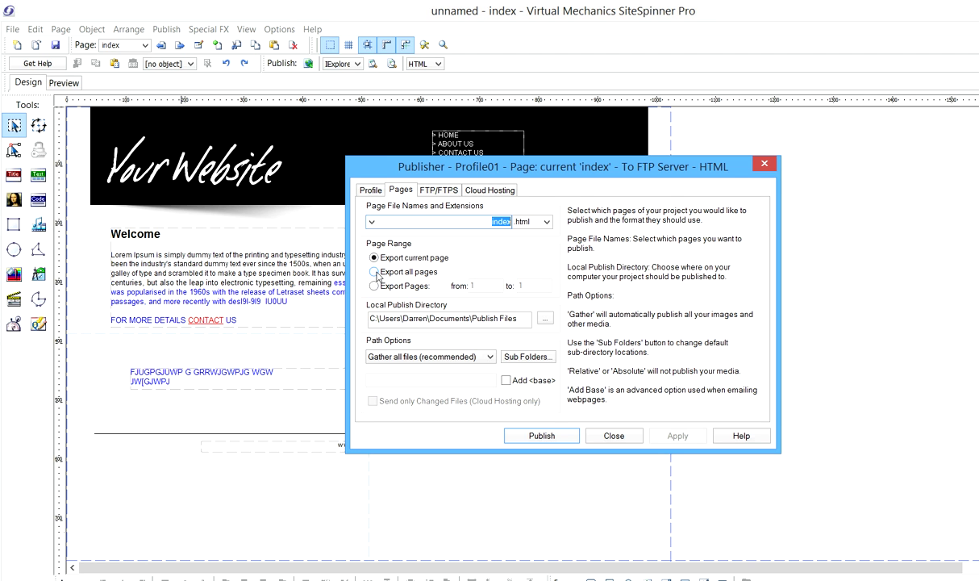
left_click(374, 273)
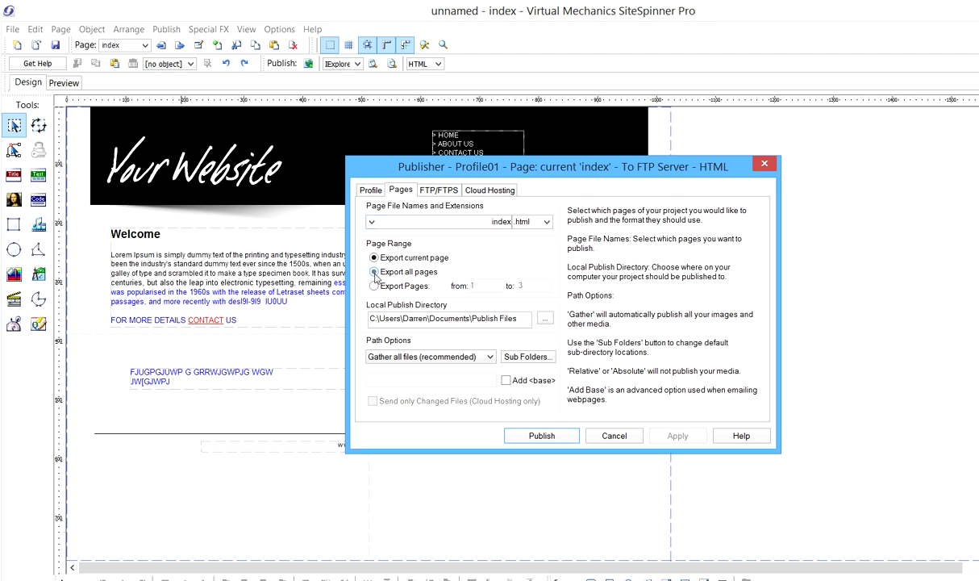
left_click(374, 259)
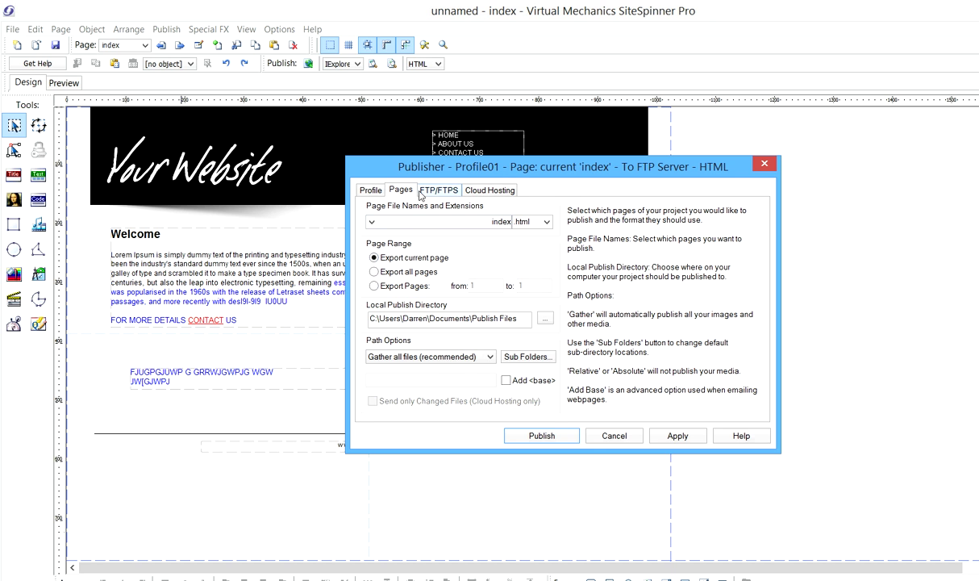
View the FTP publishing settings, ready the host name for entry, and switch to the Internet Explorer window with the tutorial title page
left_click(439, 191)
left_click(423, 266)
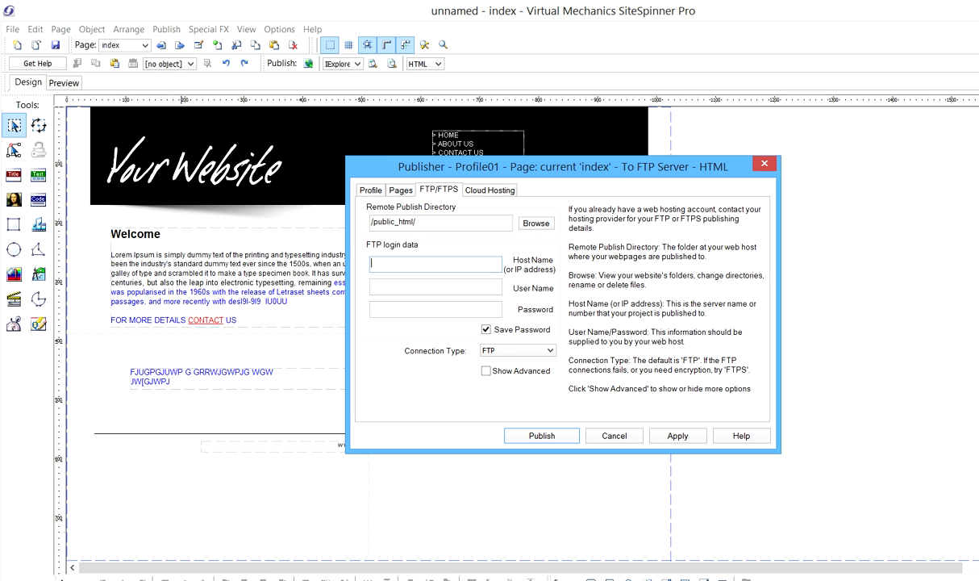
mouse_move(359, 579)
left_click(335, 545)
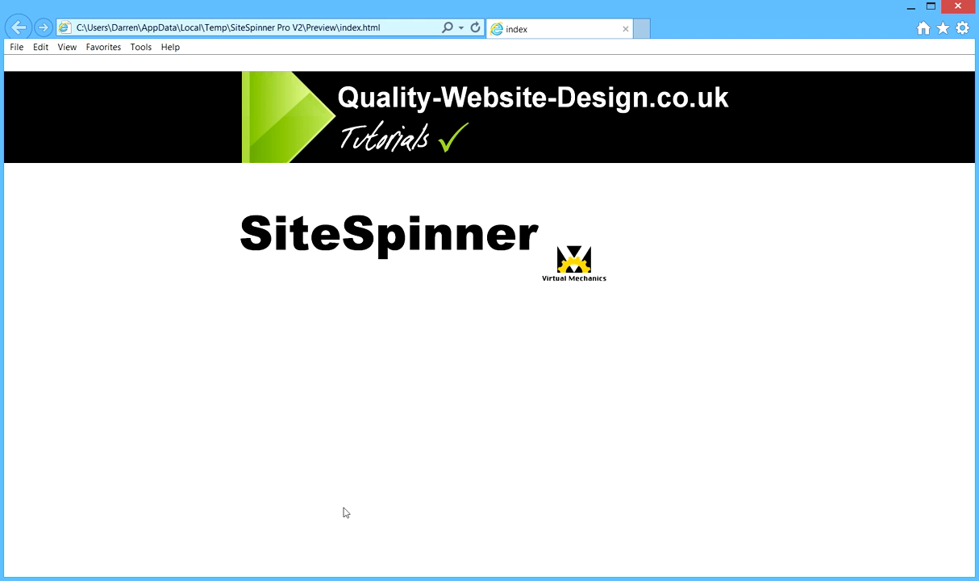